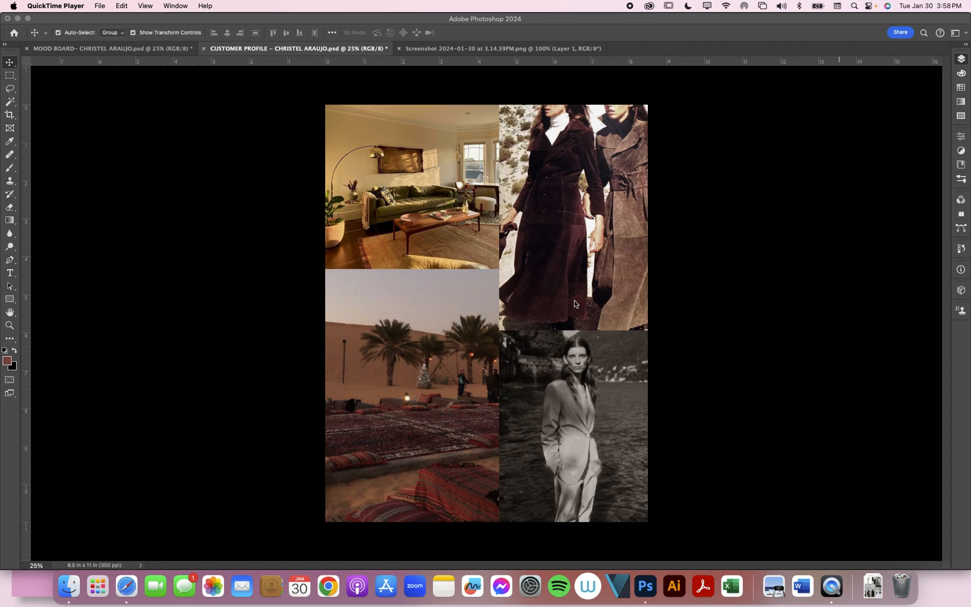
Step: Compare the mood board and customer profile documents, ending on the mood board
{"action": "left_click", "coordinate": [161, 49]}
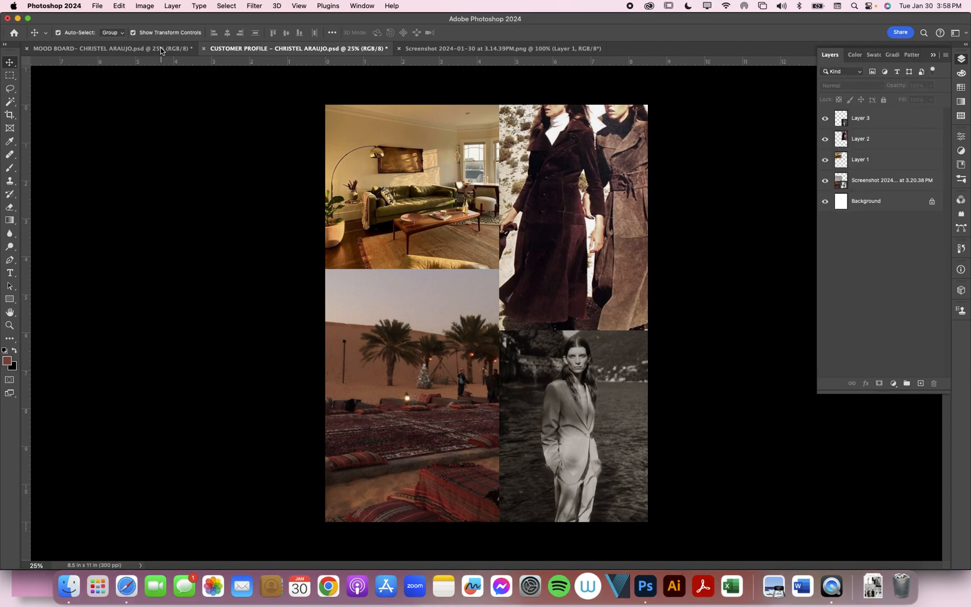
{"action": "left_click", "coordinate": [161, 50]}
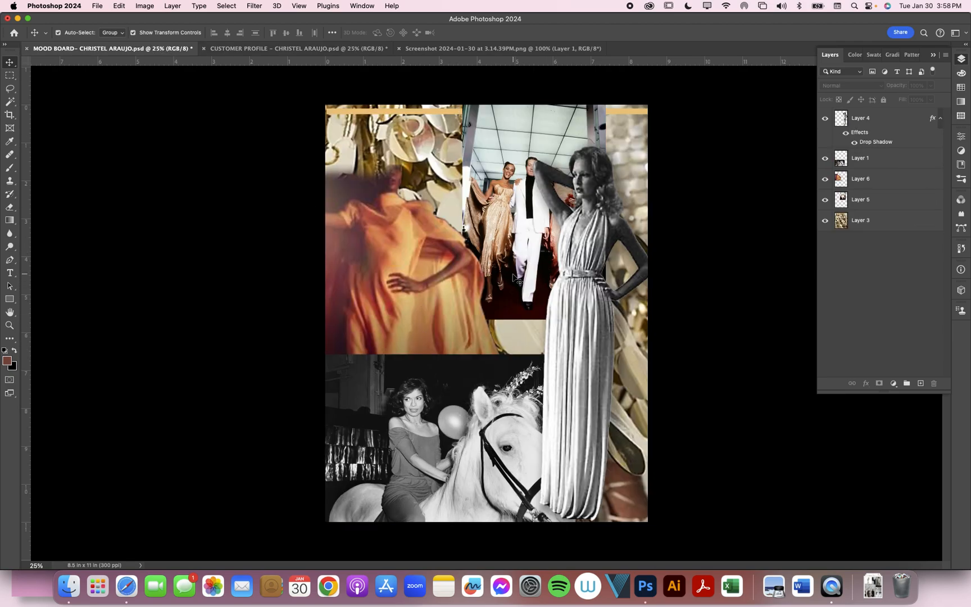
{"action": "left_click", "coordinate": [333, 48]}
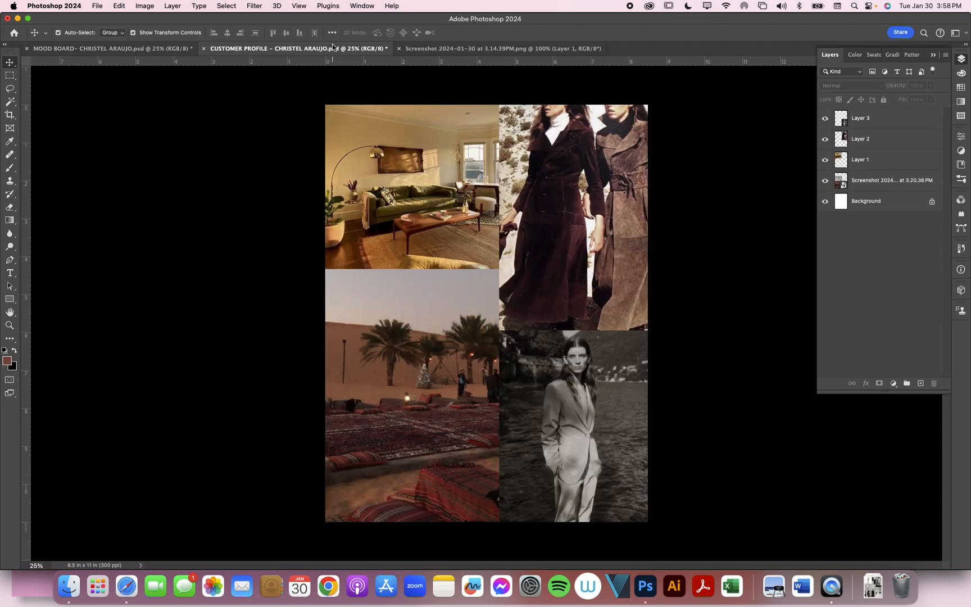
{"action": "left_click", "coordinate": [181, 49]}
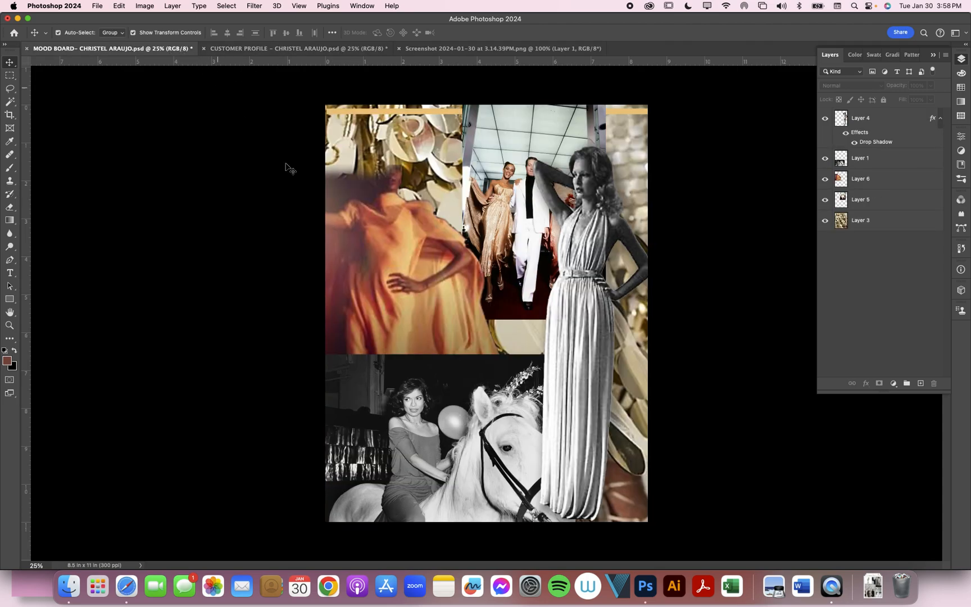
Step: Try a Hue/Saturation adjustment with hue -8 and saturation -43 on the mood board photo of the walking couple
{"action": "left_click", "coordinate": [418, 251]}
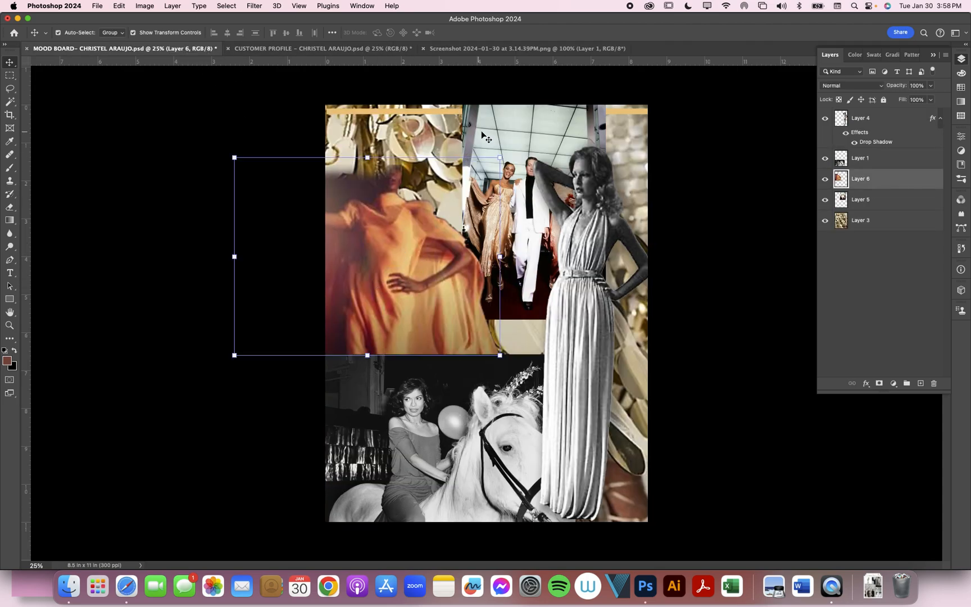
{"action": "left_click", "coordinate": [499, 129]}
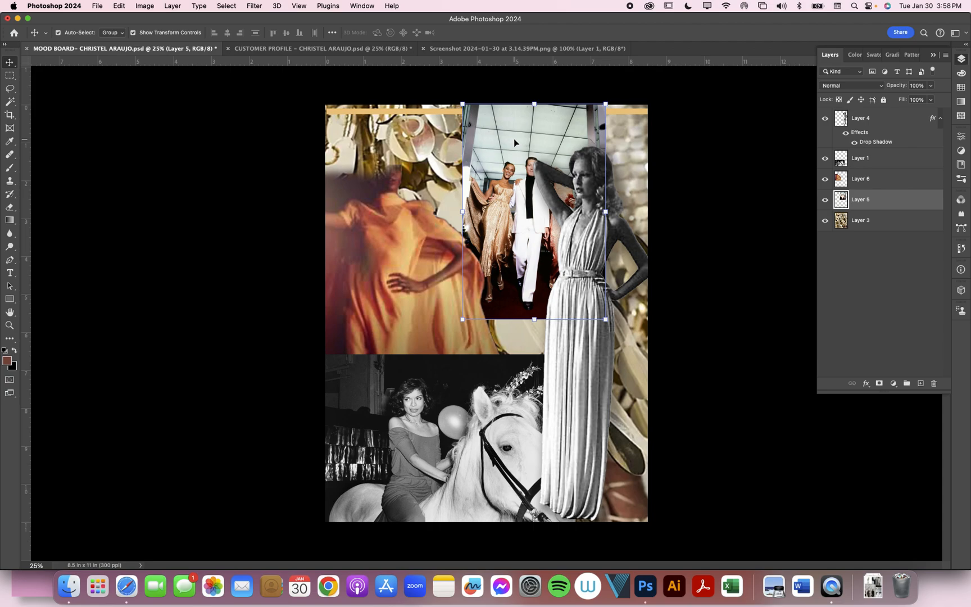
{"action": "key", "text": "super+u"}
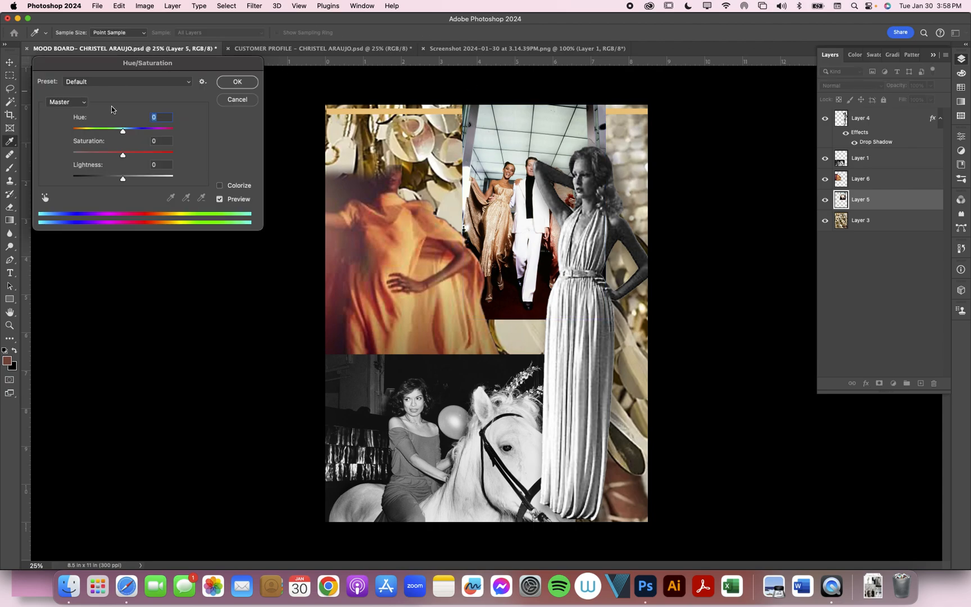
{"action": "left_click_drag", "start_coordinate": [122, 155], "coordinate": [119, 134]}
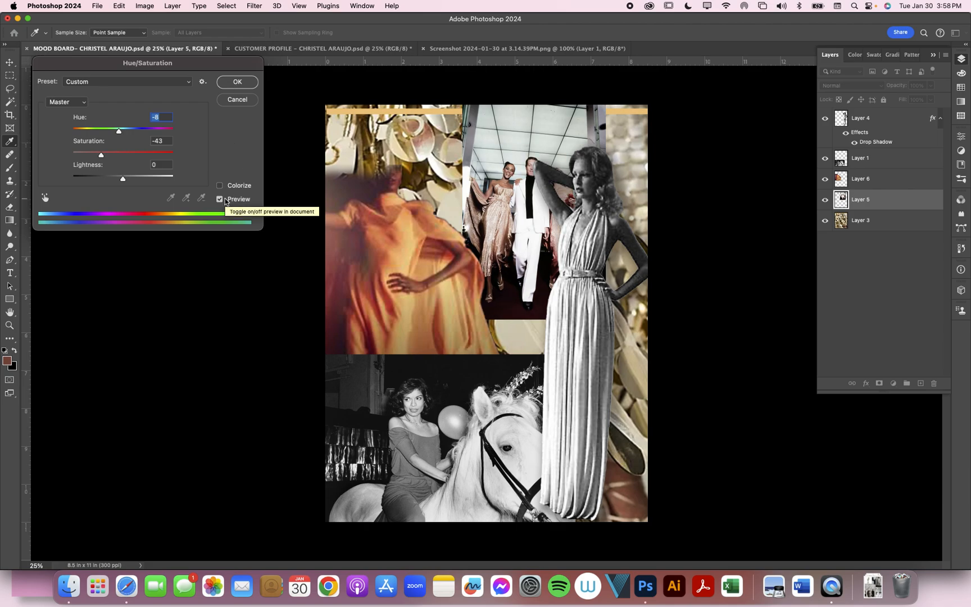
{"action": "left_click", "coordinate": [251, 101]}
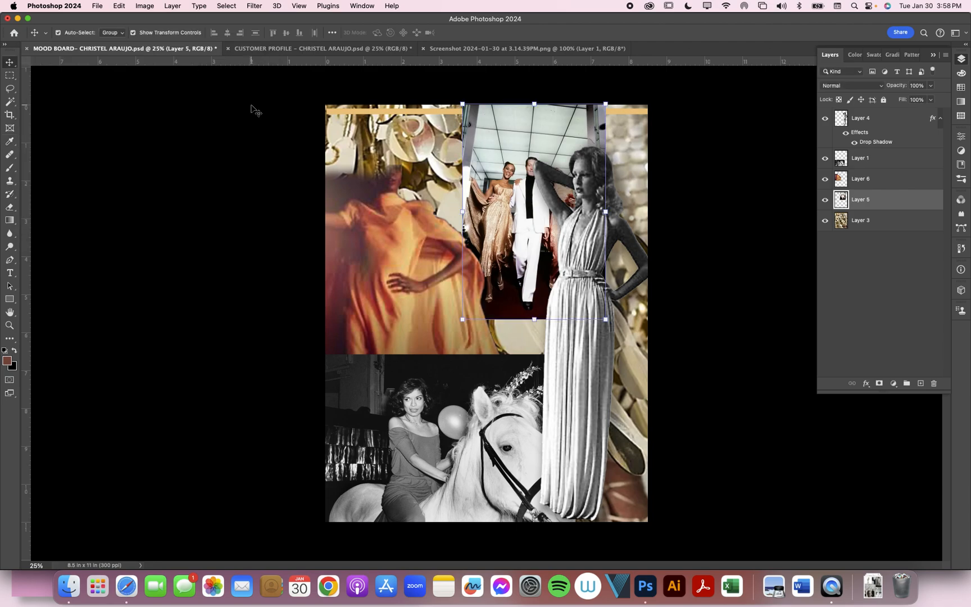
Step: Switch to the customer profile document and start a line of text over the sky of the desert photo
{"action": "left_click", "coordinate": [295, 46]}
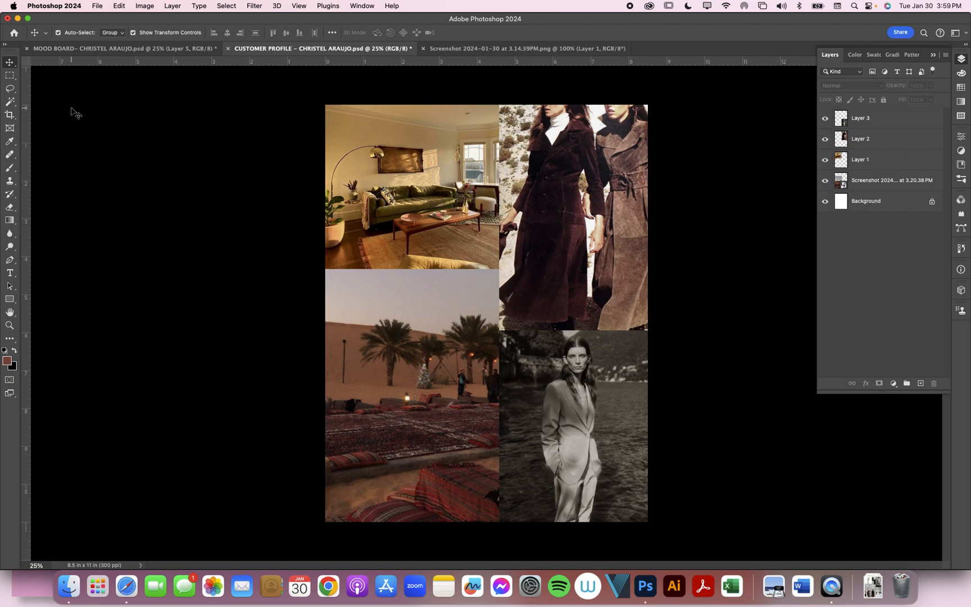
{"action": "left_click", "coordinate": [10, 273]}
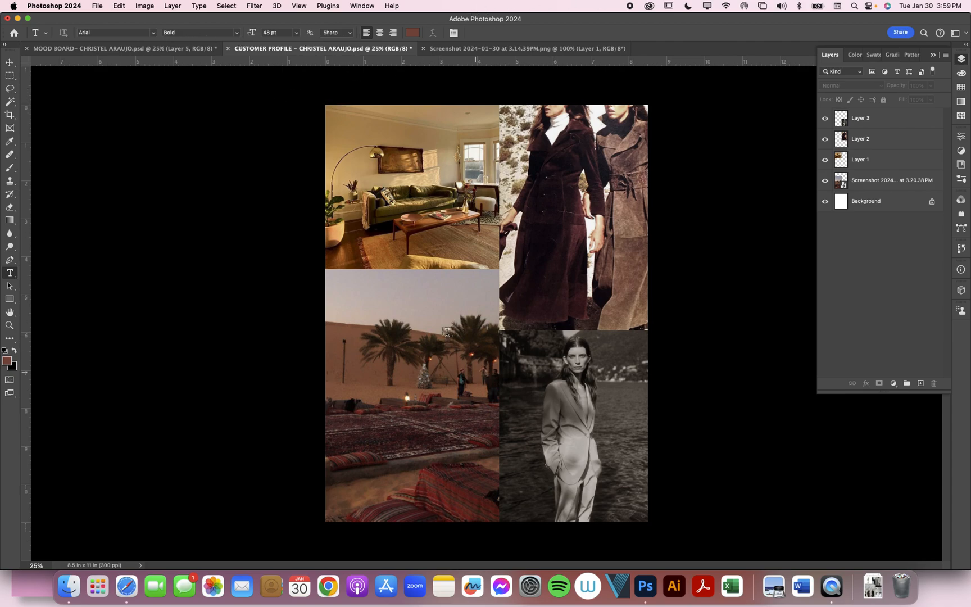
{"action": "left_click", "coordinate": [356, 297]}
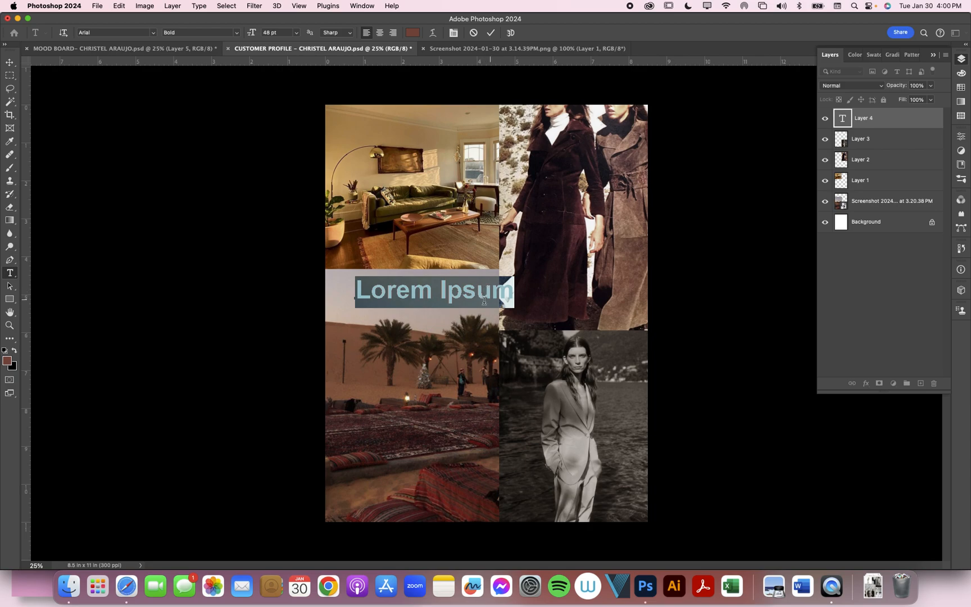
Step: Try to recolor the placeholder text through the foreground color, using d75134 and aa776d
{"action": "double_click", "coordinate": [406, 290]}
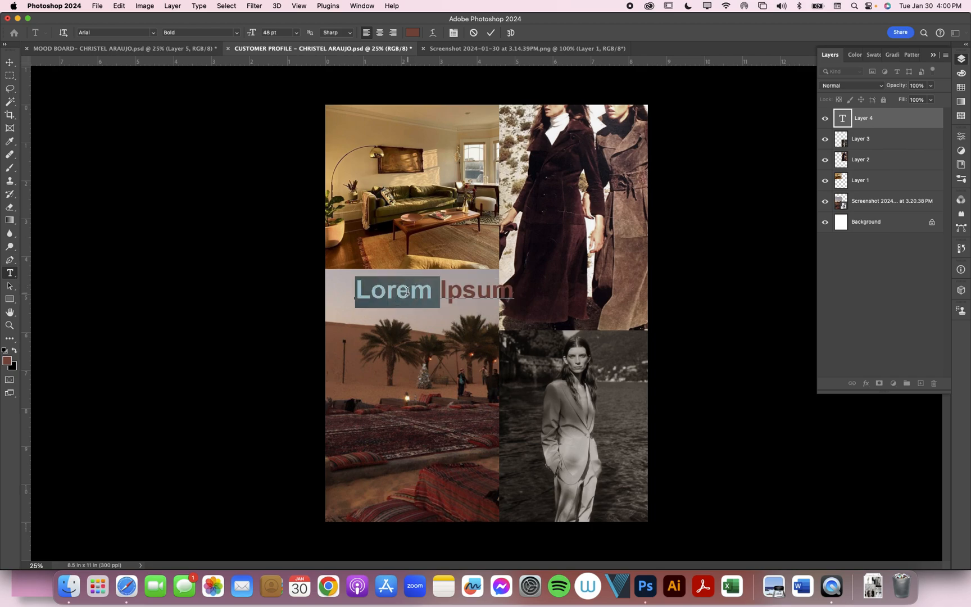
{"action": "key", "text": "super+a"}
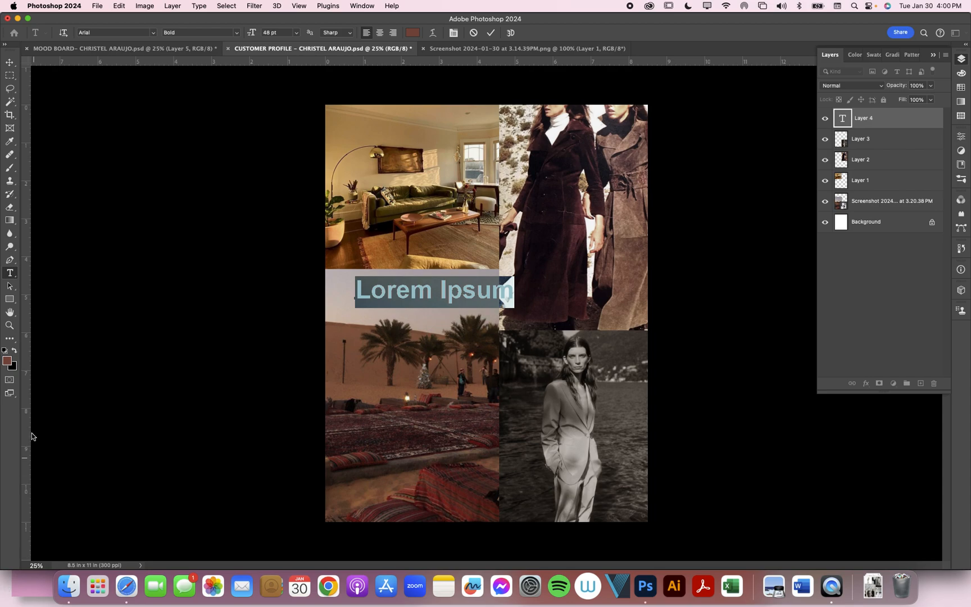
{"action": "left_click", "coordinate": [7, 362]}
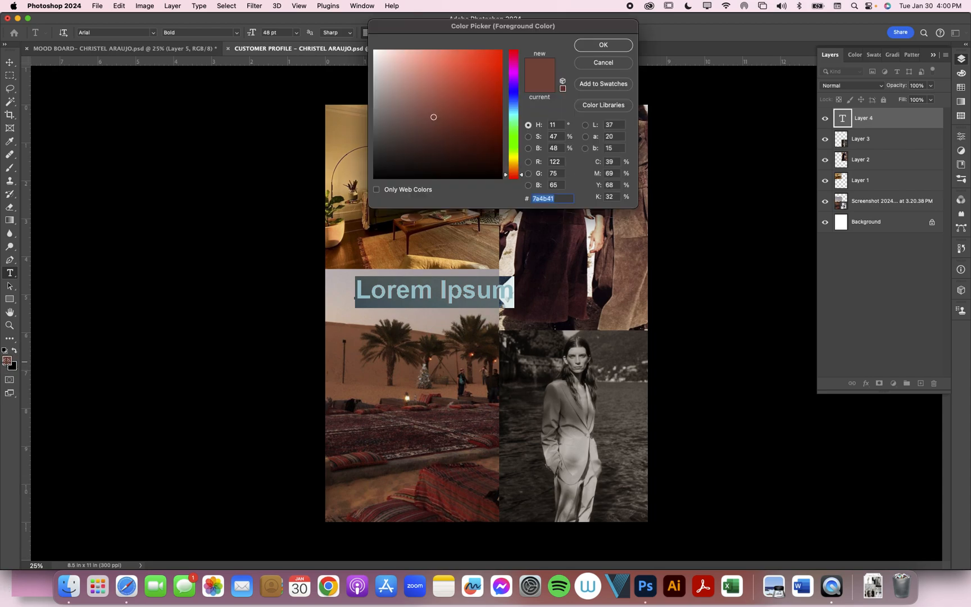
{"action": "left_click", "coordinate": [471, 71]}
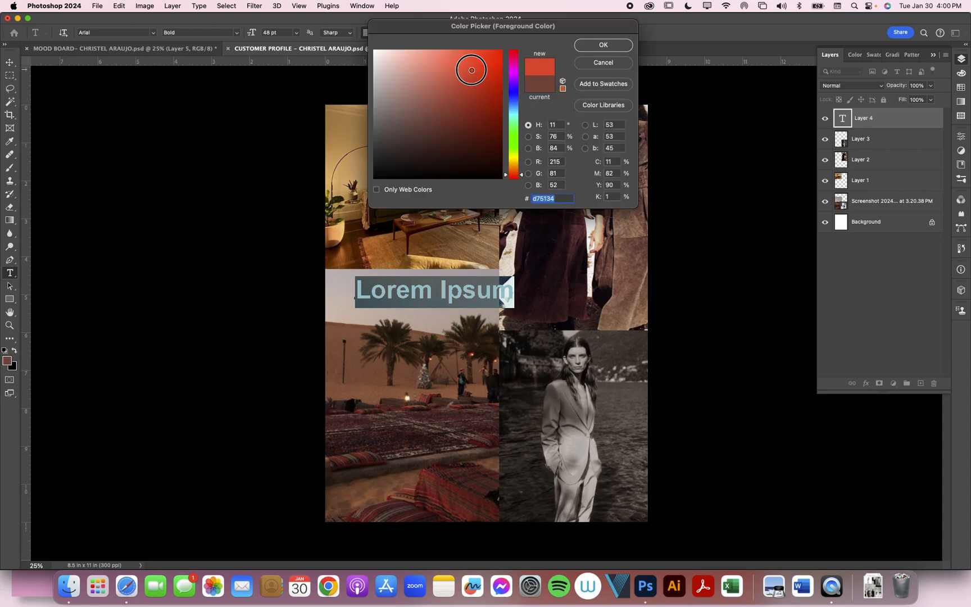
{"action": "left_click", "coordinate": [595, 49]}
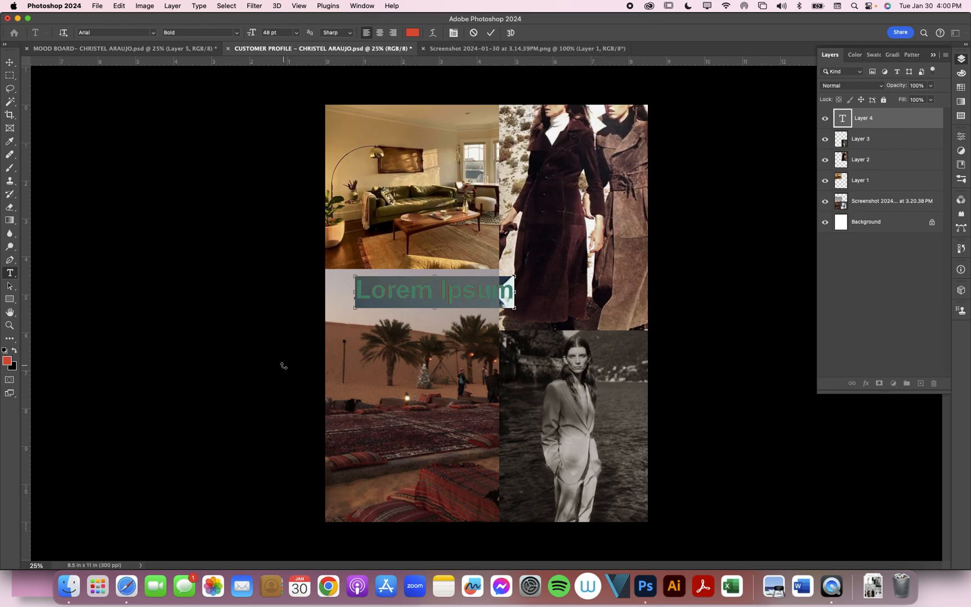
{"action": "left_click", "coordinate": [379, 292]}
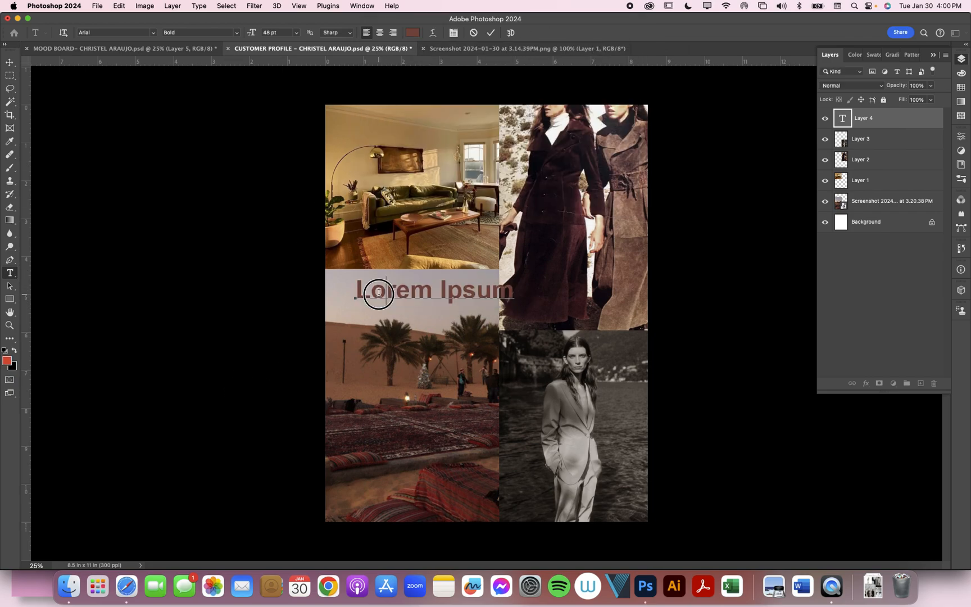
{"action": "left_click", "coordinate": [7, 361]}
{"action": "left_click", "coordinate": [420, 93]}
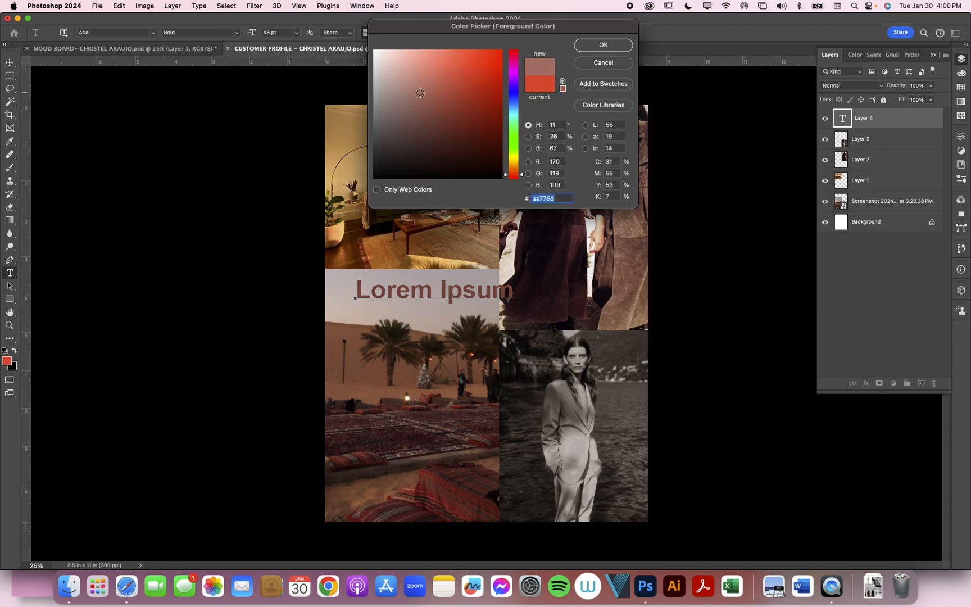
{"action": "left_click", "coordinate": [585, 48]}
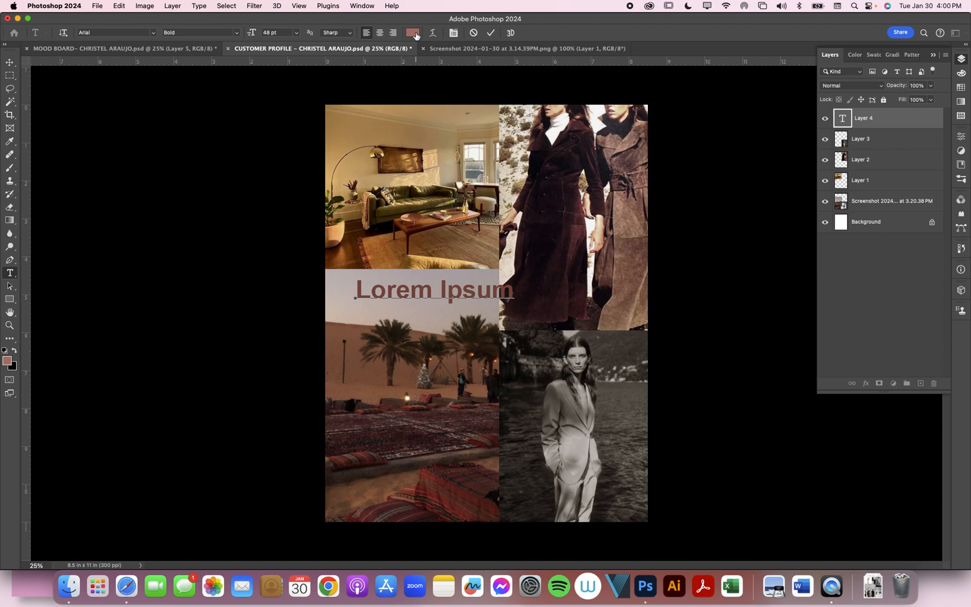
Step: Try different text colors on the selected placeholder, including red b13f27 and dark brown 733629
{"action": "left_click", "coordinate": [415, 35]}
{"action": "left_click", "coordinate": [484, 79]}
{"action": "left_click", "coordinate": [593, 48]}
{"action": "triple_click", "coordinate": [463, 289]}
{"action": "left_click", "coordinate": [408, 33]}
{"action": "left_click", "coordinate": [474, 89]}
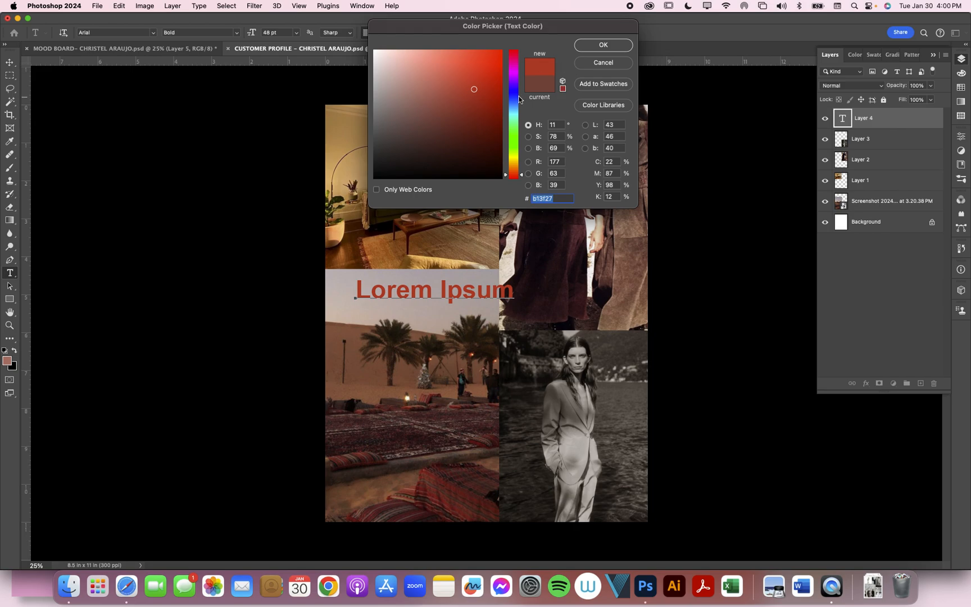
{"action": "left_click", "coordinate": [502, 96]}
{"action": "left_click", "coordinate": [474, 125]}
{"action": "left_click", "coordinate": [456, 120]}
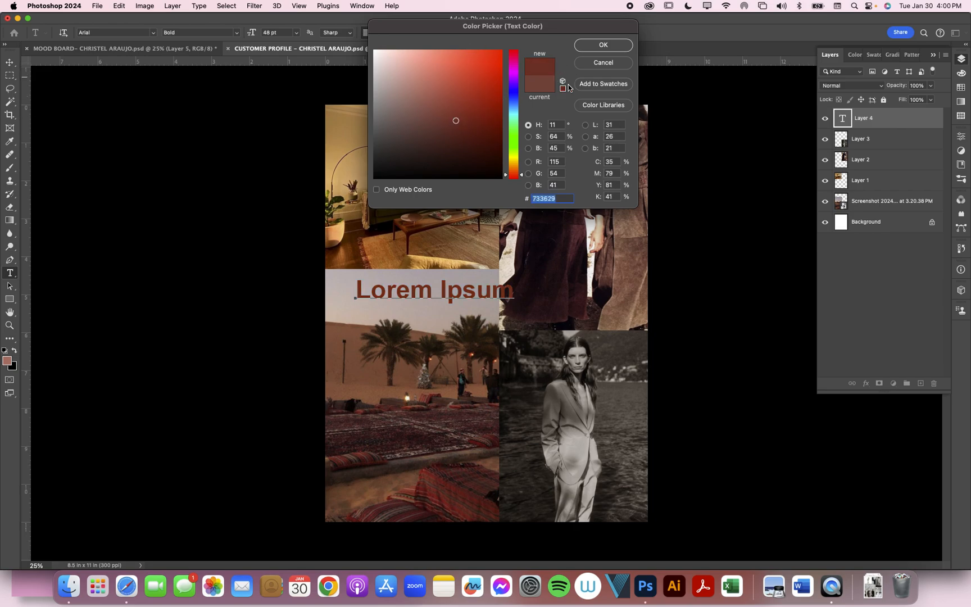
{"action": "left_click", "coordinate": [603, 63]}
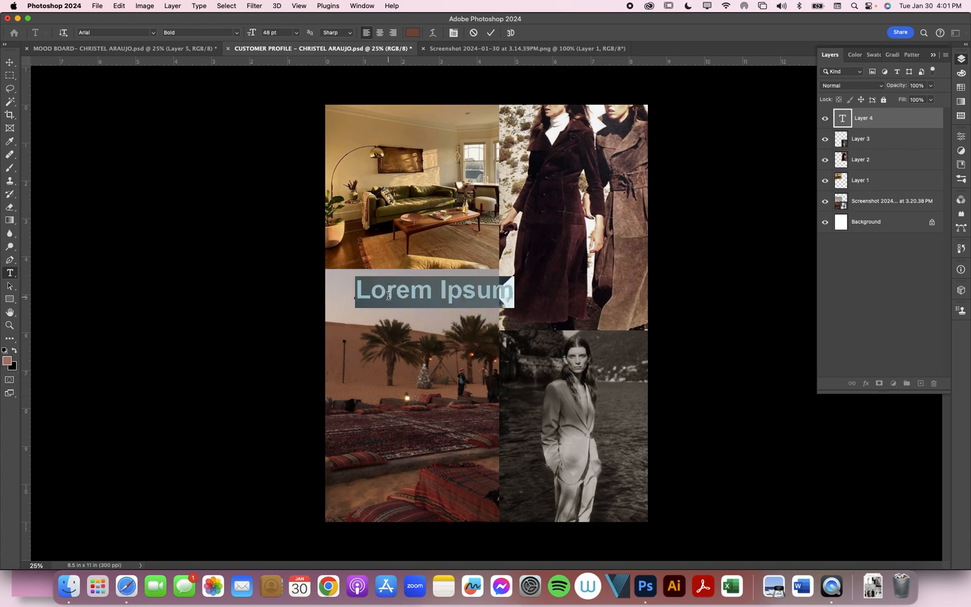
Step: Replace the placeholder with "Customer Profile:" and move this title to the page's left edge, just below the living room photo
{"action": "key", "text": "BackSpace"}
{"action": "type", "text": "C"}
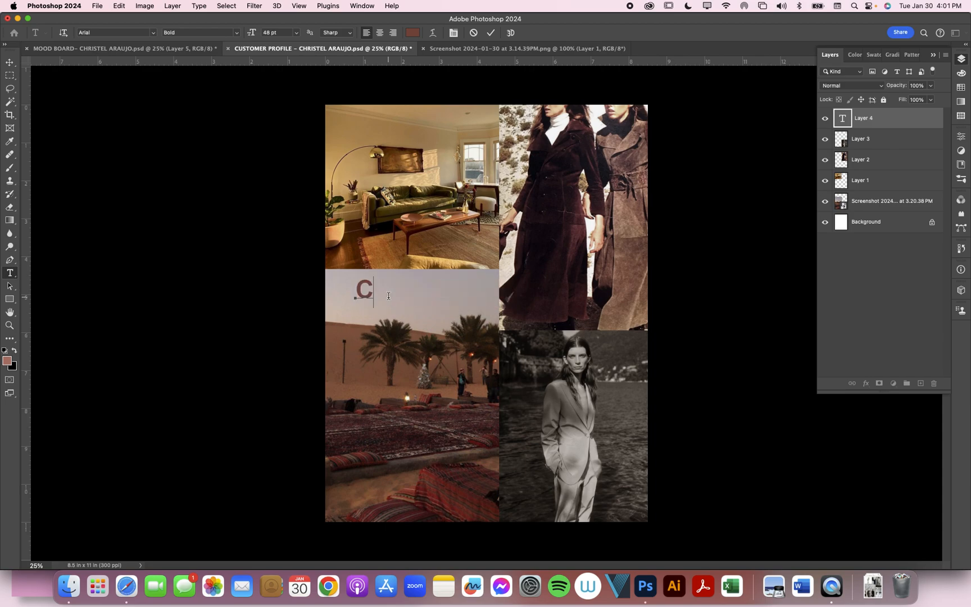
{"action": "type", "text": "ustomer"}
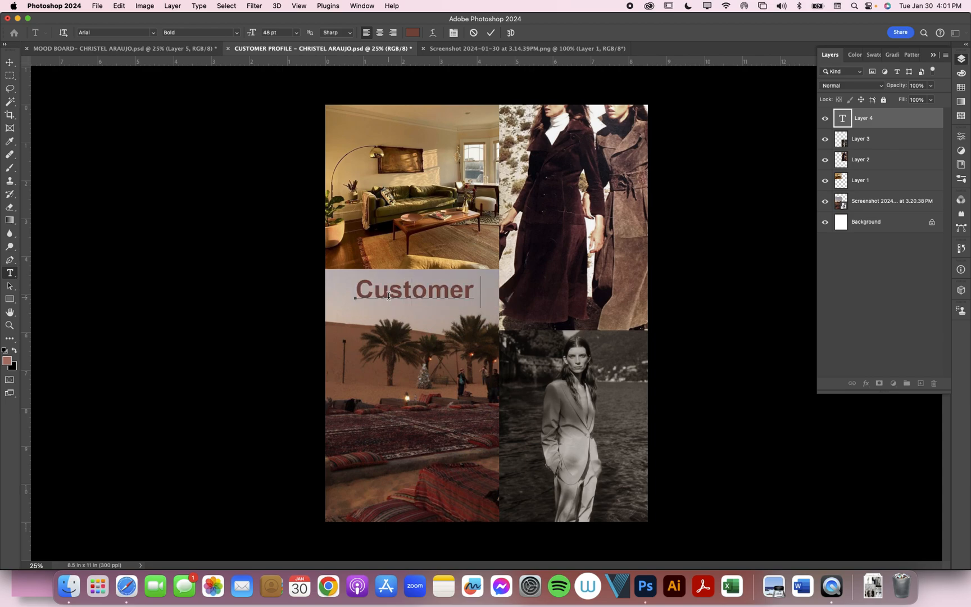
{"action": "type", "text": " Profile"}
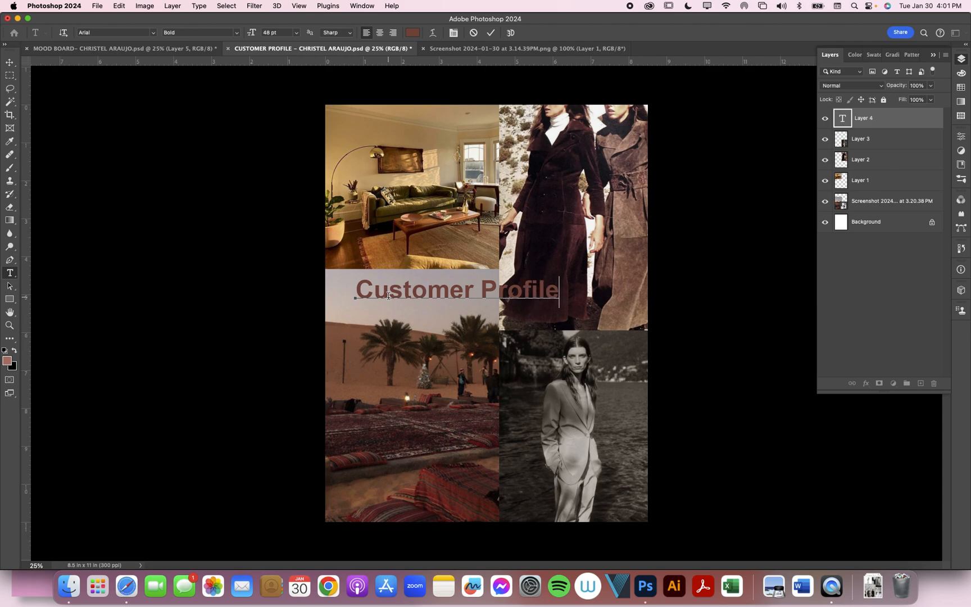
{"action": "type", "text": ":"}
{"action": "key", "text": "BackSpace"}
{"action": "left_click", "coordinate": [13, 63]}
{"action": "left_click_drag", "start_coordinate": [542, 292], "coordinate": [509, 287]}
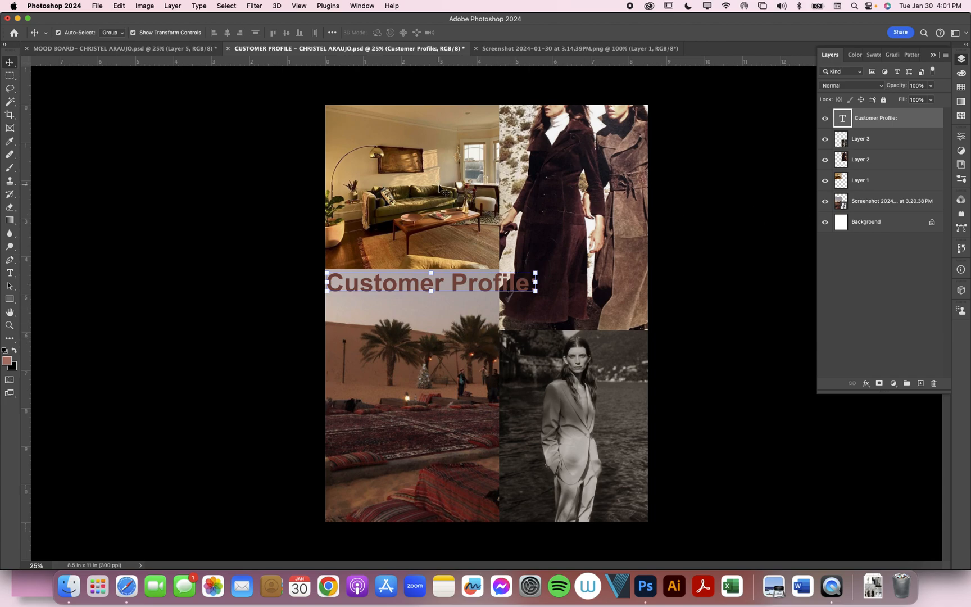
Step: Draw a paragraph text box below the title, spanning the desert photo into the portrait, and clear its placeholder text
{"action": "left_click", "coordinate": [9, 273]}
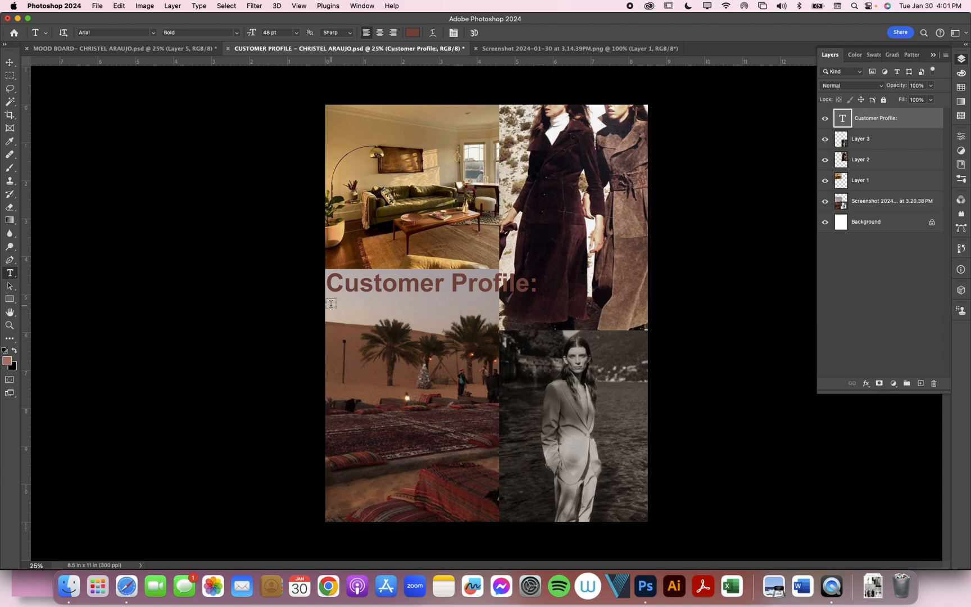
{"action": "left_click_drag", "start_coordinate": [331, 304], "coordinate": [546, 453]}
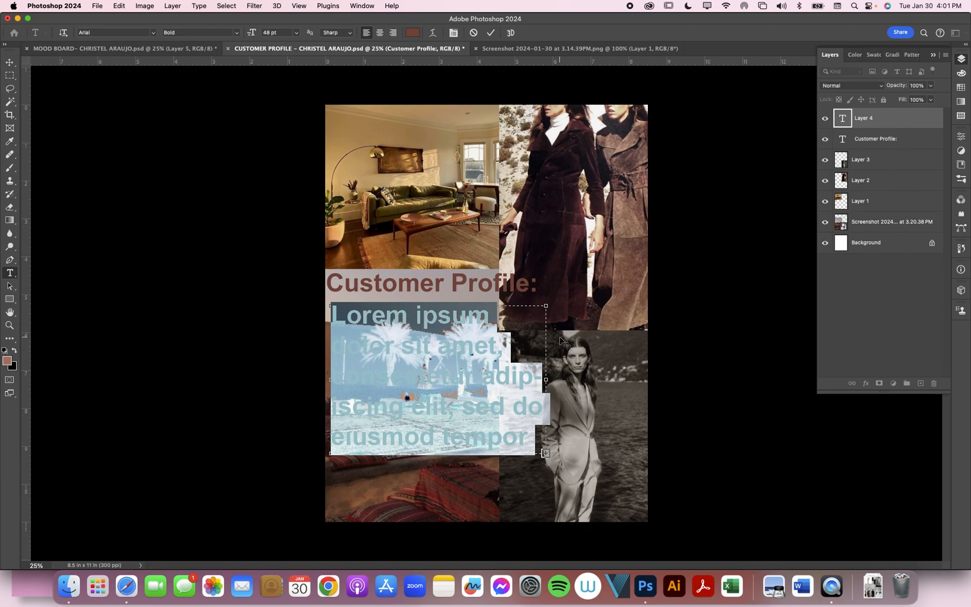
{"action": "key", "text": "BackSpace"}
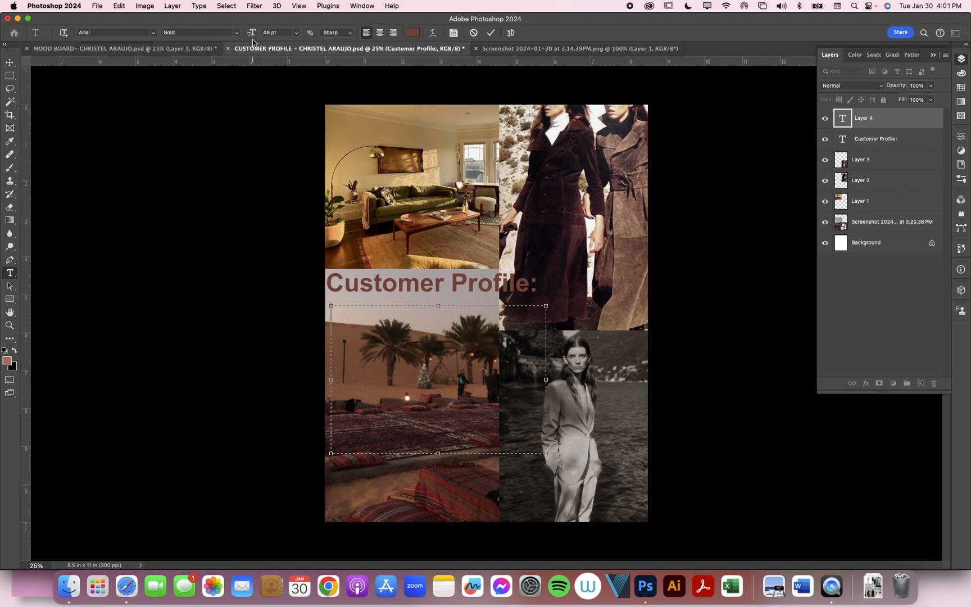
Step: Set the new text box's font size to 12 pt and its style to Italic
{"action": "left_click", "coordinate": [297, 33]}
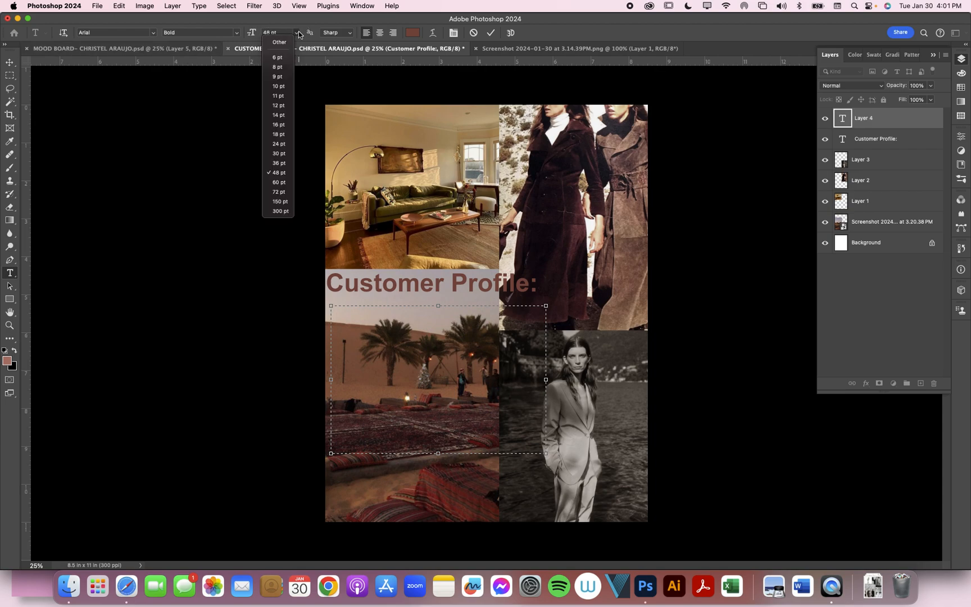
{"action": "left_click", "coordinate": [280, 106]}
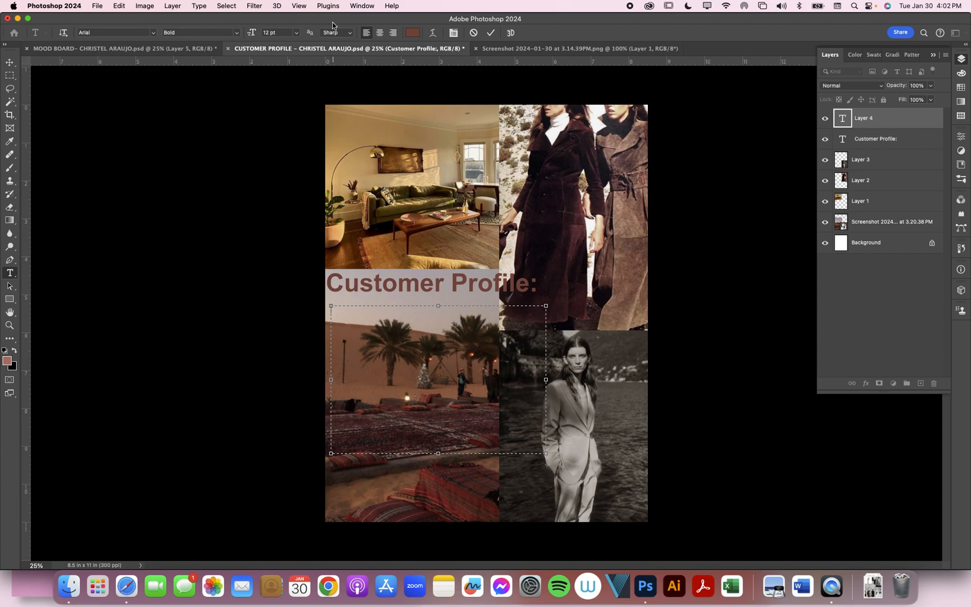
{"action": "left_click", "coordinate": [236, 36]}
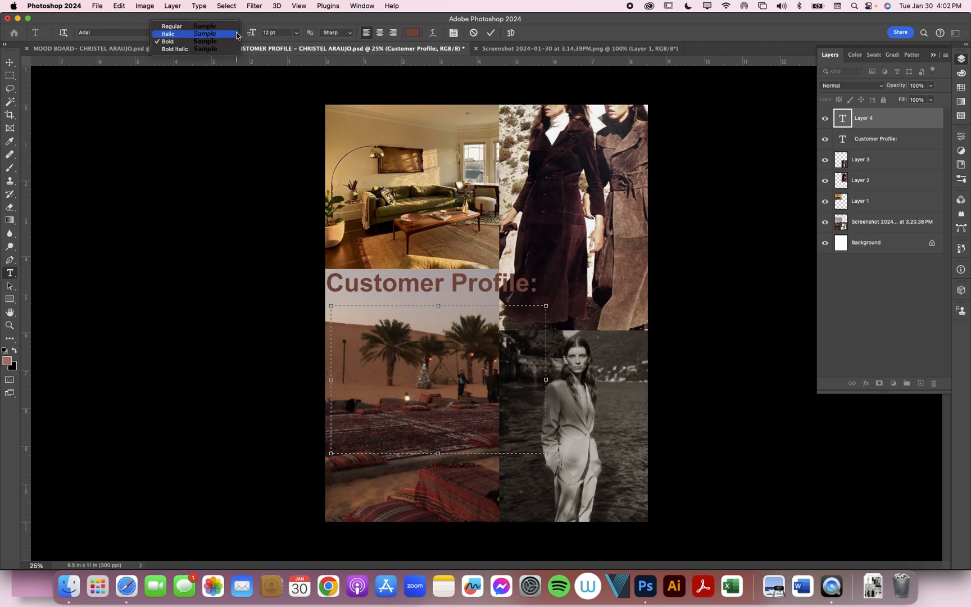
{"action": "left_click", "coordinate": [235, 34]}
Step: Enter "Age-" in the description text box and set its font size to 24 pt
{"action": "left_click", "coordinate": [374, 311]}
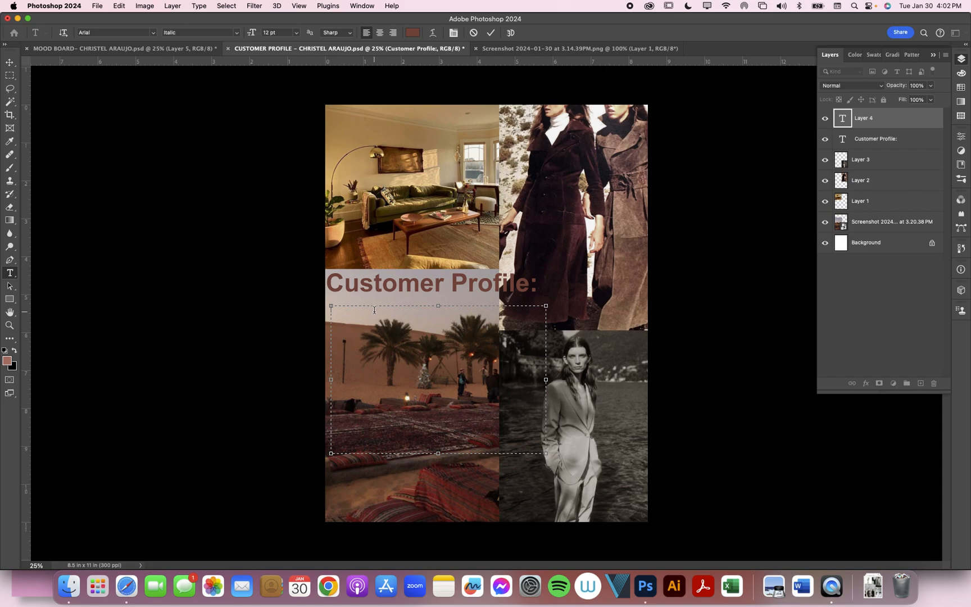
{"action": "type", "text": "Age:"}
{"action": "key", "text": "super+a"}
{"action": "left_click", "coordinate": [296, 32]}
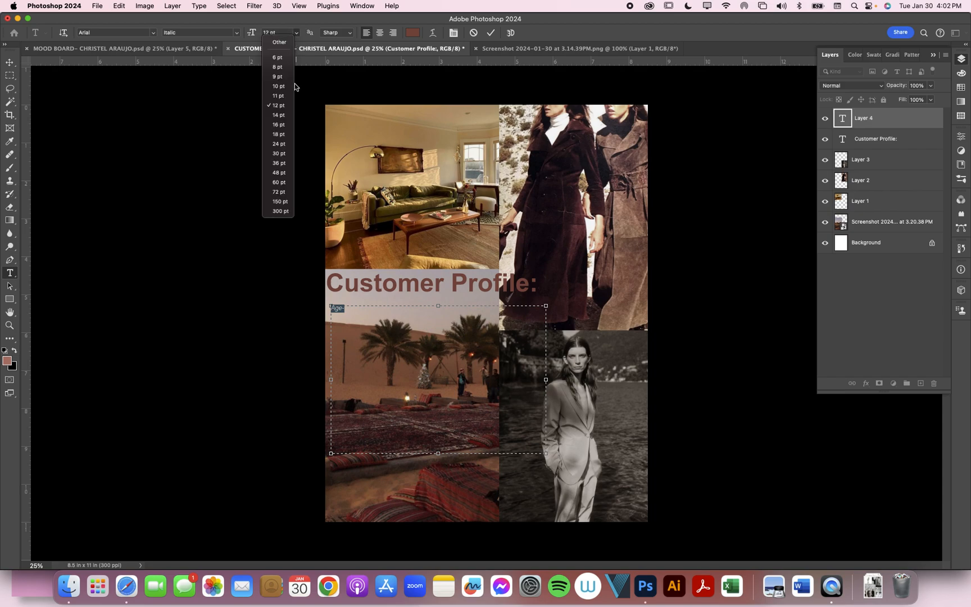
{"action": "left_click", "coordinate": [279, 144]}
Step: Change the font style of the "Age-" text to Regular
{"action": "left_click", "coordinate": [368, 308]}
{"action": "left_click_drag", "start_coordinate": [368, 308], "coordinate": [310, 305]}
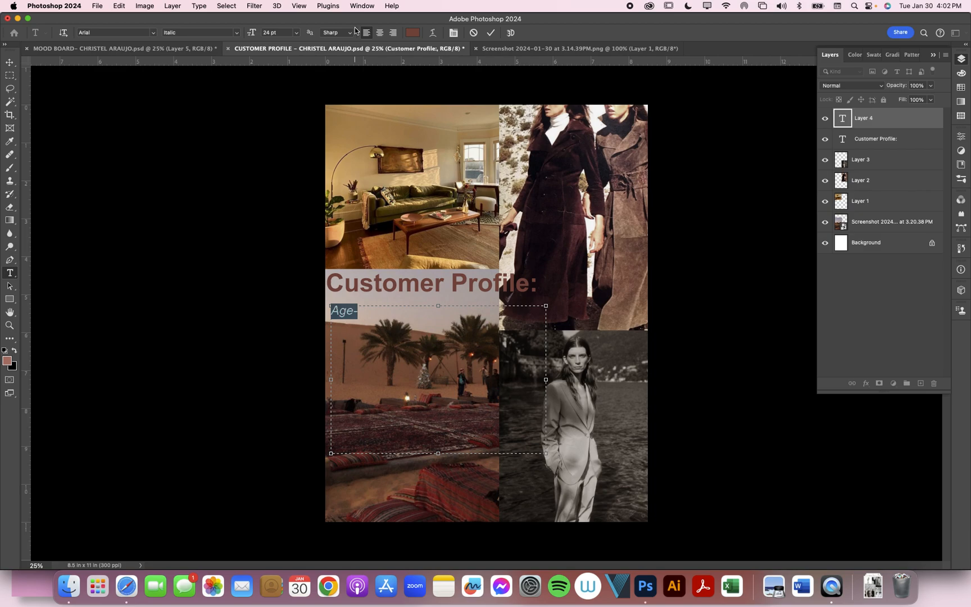
{"action": "left_click", "coordinate": [237, 34]}
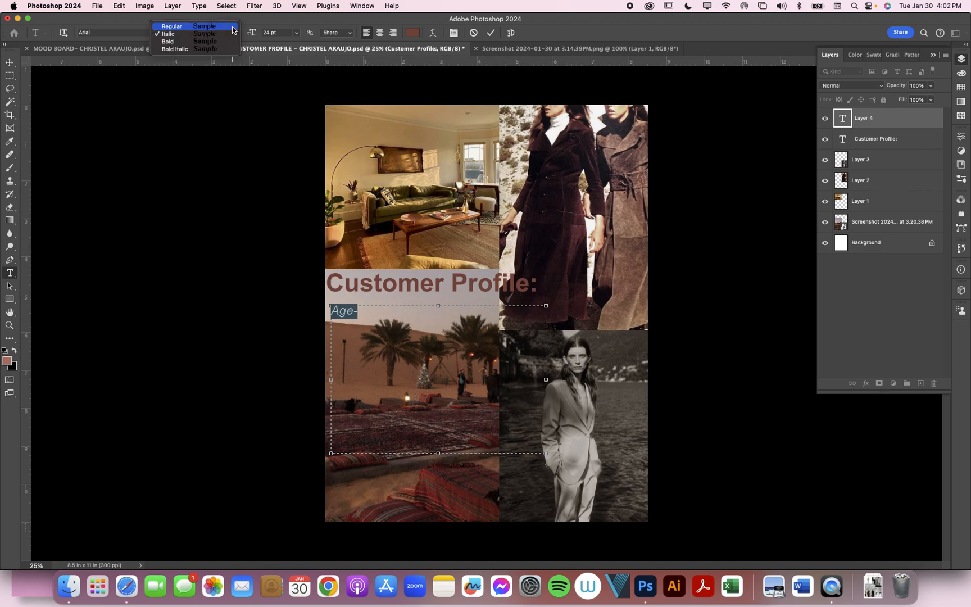
{"action": "left_click", "coordinate": [236, 27]}
Step: Complete the age line with "35" and add the lines "occupation- Editor" and "Salary" below it
{"action": "left_click", "coordinate": [363, 311]}
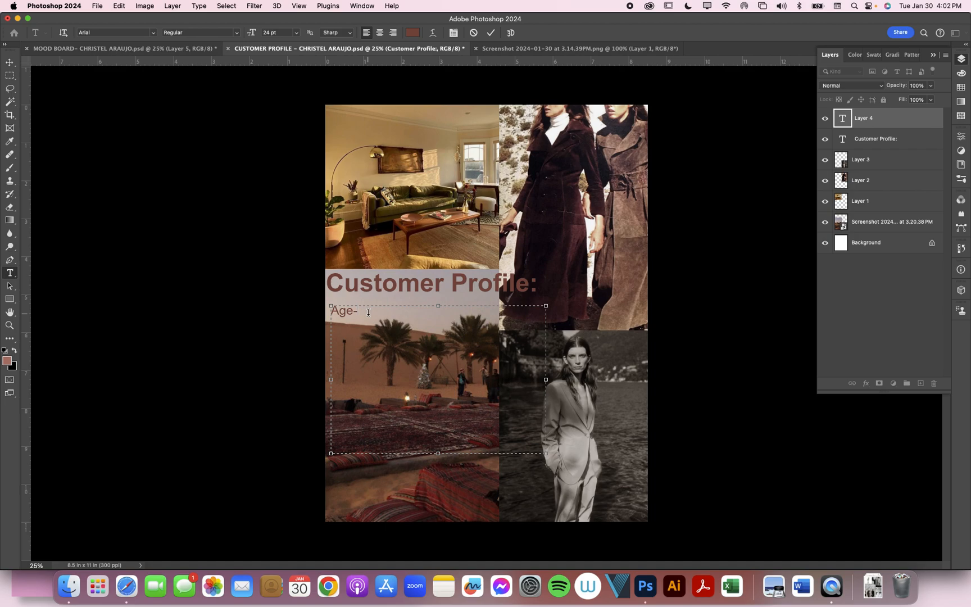
{"action": "type", "text": "35 "}
{"action": "type", "text": "Occupatio"}
{"action": "type", "text": "n- Edi"}
{"action": "type", "text": "tor"}
Step: Set the color of all text in the description box to black, 000000
{"action": "key", "text": "super+a"}
{"action": "key", "text": "BackSpace"}
{"action": "key", "text": "super+z"}
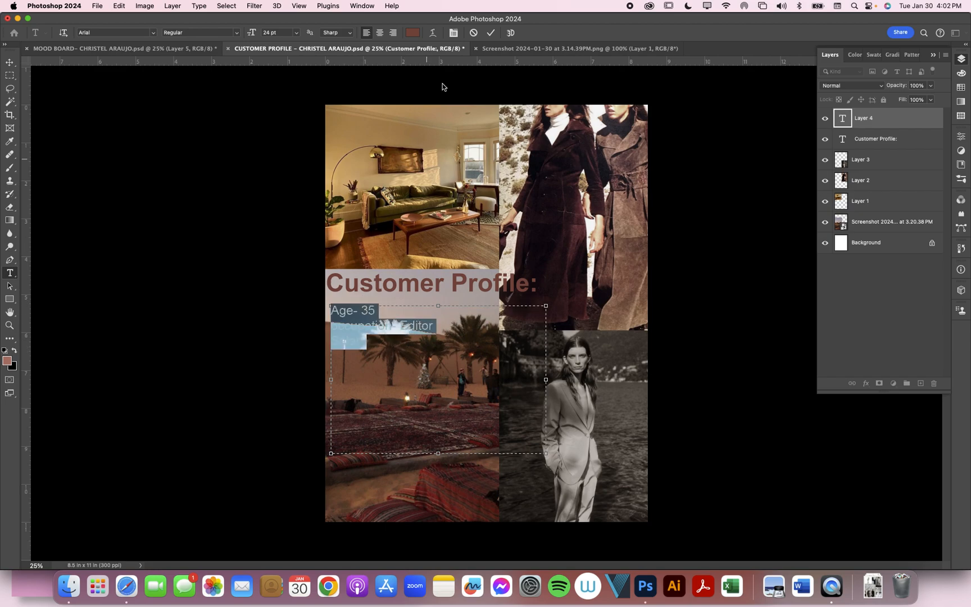
{"action": "left_click", "coordinate": [413, 33]}
{"action": "left_click_drag", "start_coordinate": [406, 112], "coordinate": [354, 190]}
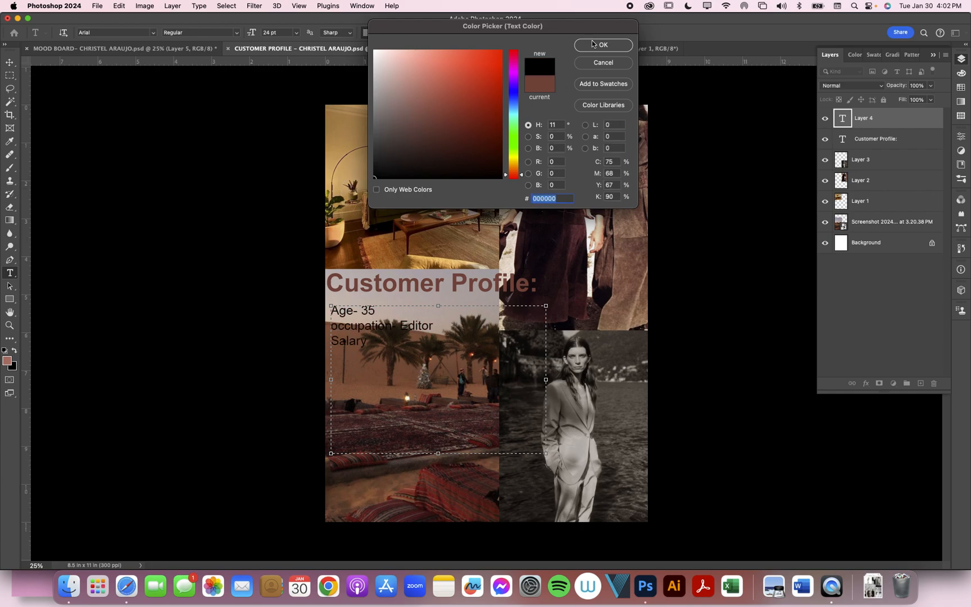
{"action": "left_click", "coordinate": [623, 45]}
Step: Complete the salary line with "- 110k- 155k"
{"action": "left_click", "coordinate": [371, 344]}
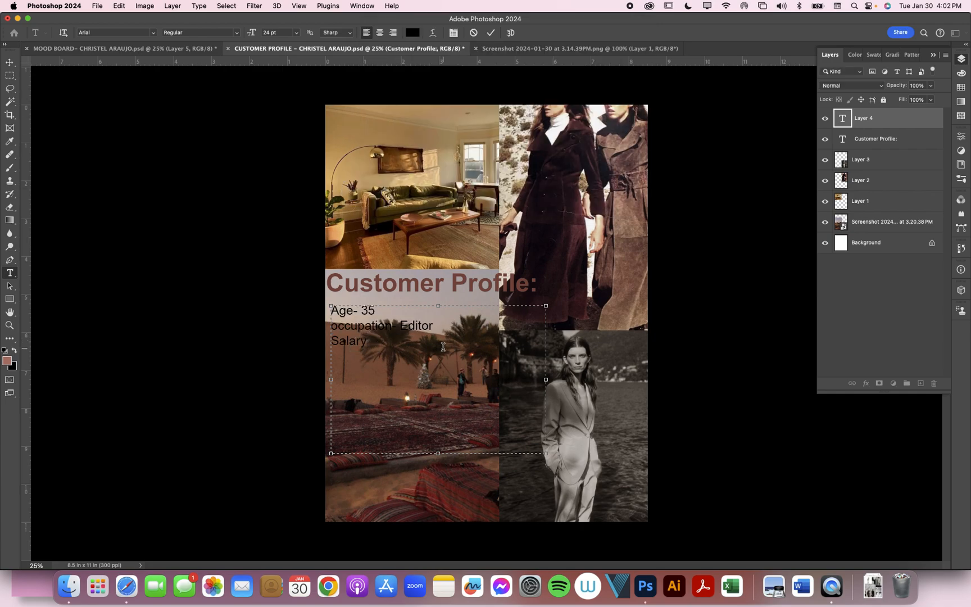
{"action": "type", "text": "- 110k - 155"}
{"action": "type", "text": "She love"}
{"action": "key", "text": "BackSpace"}
{"action": "key", "text": "BackSpace"}
{"action": "key", "text": "BackSpace"}
{"action": "key", "text": "BackSpace"}
{"action": "key", "text": "BackSpace"}
{"action": "key", "text": "BackSpace"}
{"action": "key", "text": "BackSpace"}
{"action": "key", "text": "BackSpace"}
Step: Start a paragraph below the salary line reading "In her busy lifestyle, she enjoys traveling"
{"action": "type", "text": "IN her"}
{"action": "key", "text": "BackSpace"}
{"action": "key", "text": "BackSpace"}
{"action": "key", "text": "BackSpace"}
{"action": "key", "text": "BackSpace"}
{"action": "key", "text": "BackSpace"}
{"action": "type", "text": "n her busy lifestyle, she enjoys traveling"}
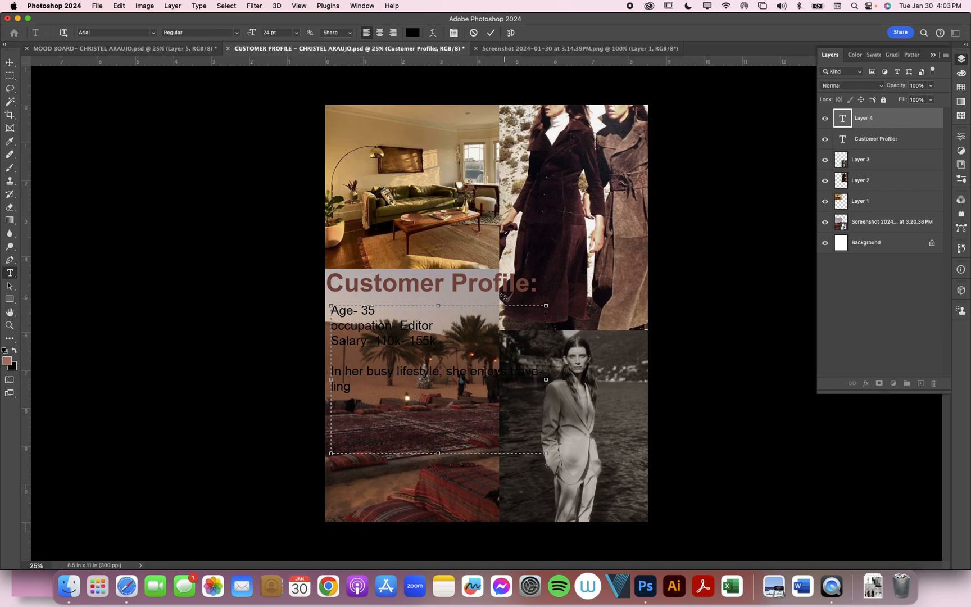
Step: Recolor all the text in the description box bright green, 05f760
{"action": "key", "text": "super+a"}
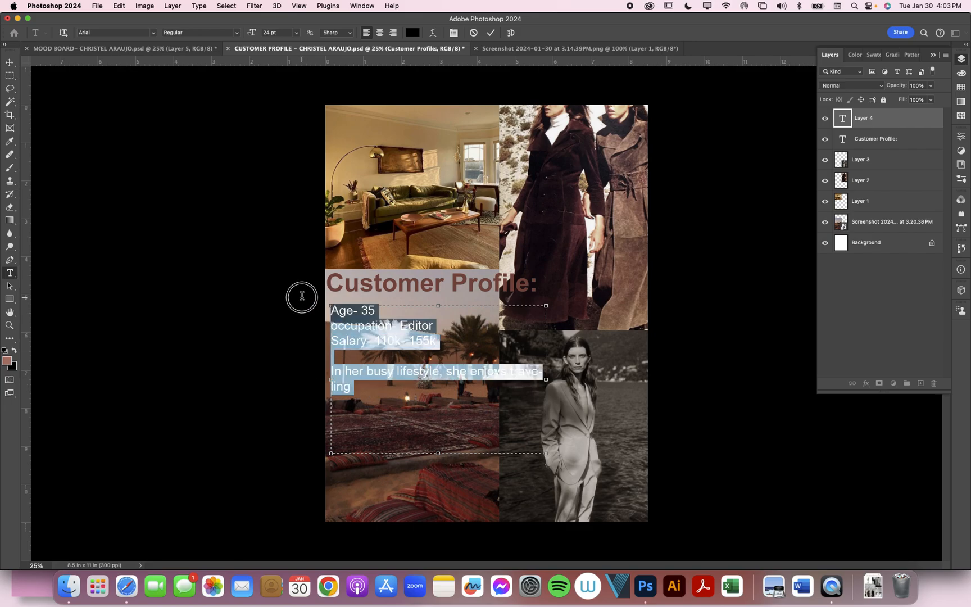
{"action": "left_click", "coordinate": [413, 32]}
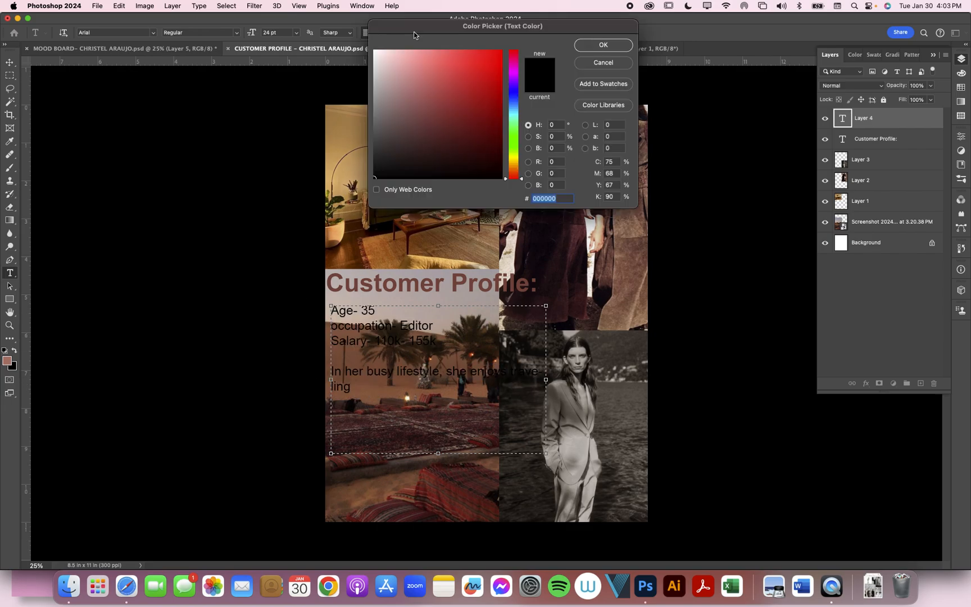
{"action": "left_click", "coordinate": [512, 132]}
{"action": "left_click", "coordinate": [504, 55]}
{"action": "left_click", "coordinate": [515, 128]}
{"action": "left_click", "coordinate": [499, 53]}
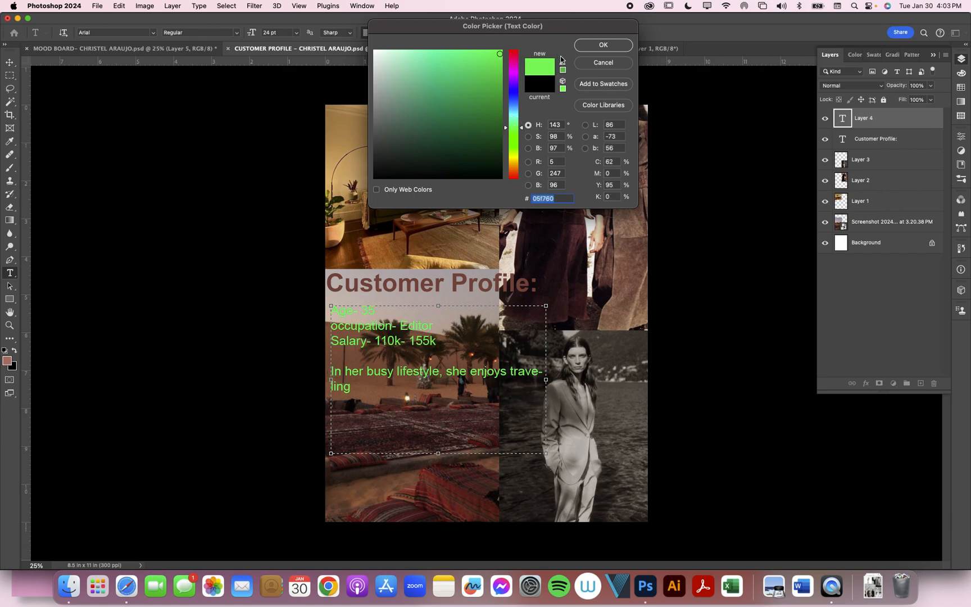
{"action": "left_click", "coordinate": [601, 46]}
Step: Continue the paragraph with "and well taiolred clothes. Due to work she attends a lot of functions."
{"action": "left_click", "coordinate": [449, 388]}
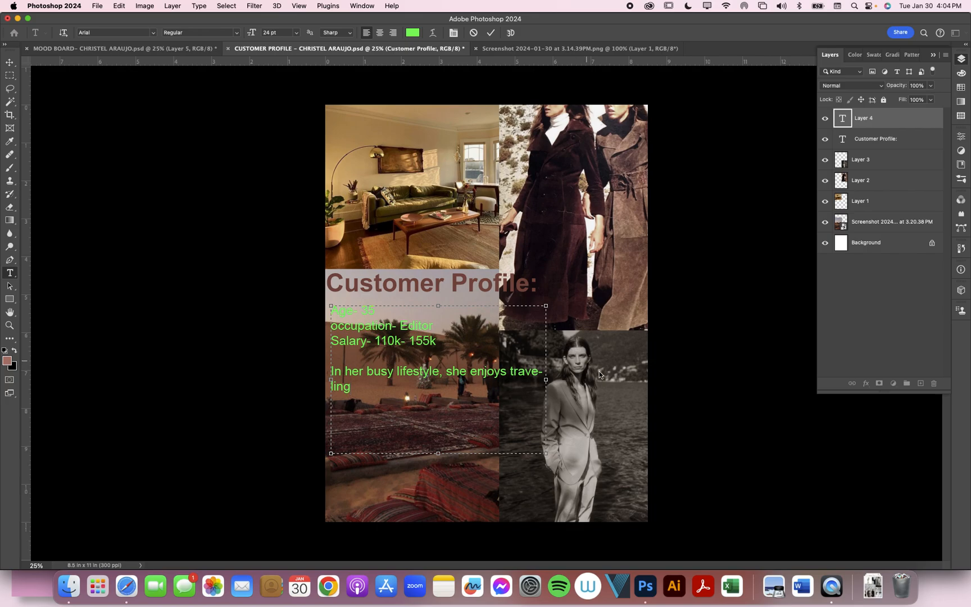
{"action": "type", "text": "and well taiolred clo"}
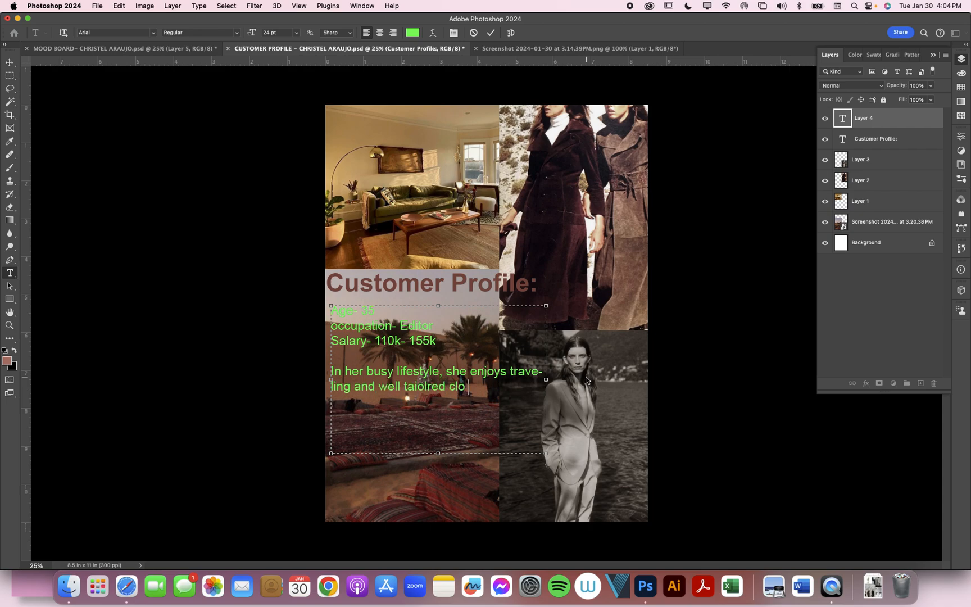
{"action": "type", "text": "thes. Due to work"}
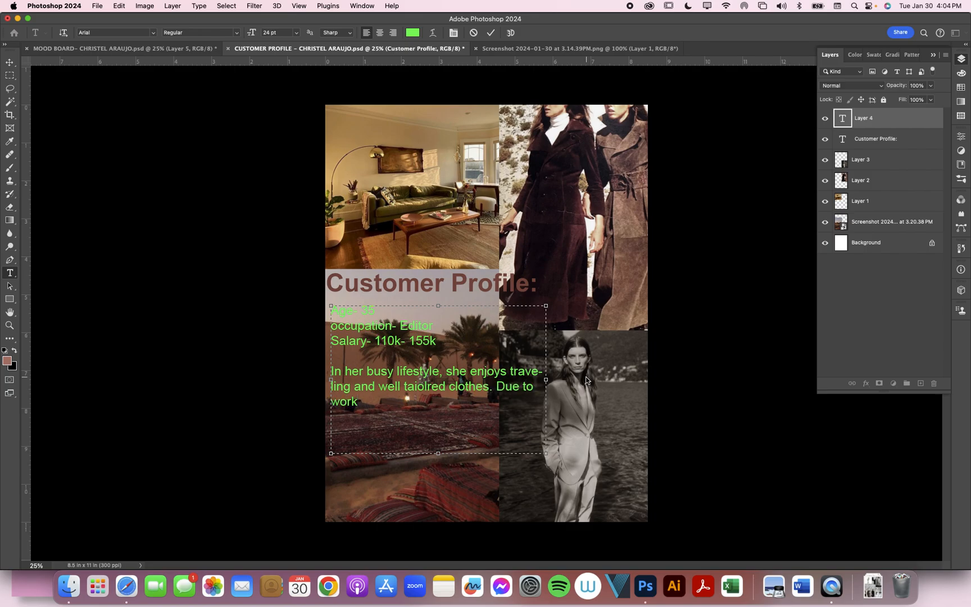
{"action": "key", "text": "BackSpace"}
{"action": "key", "text": "BackSpace"}
{"action": "key", "text": "BackSpace"}
{"action": "key", "text": "BackSpace"}
{"action": "type", "text": "work she attends a lot of functions."}
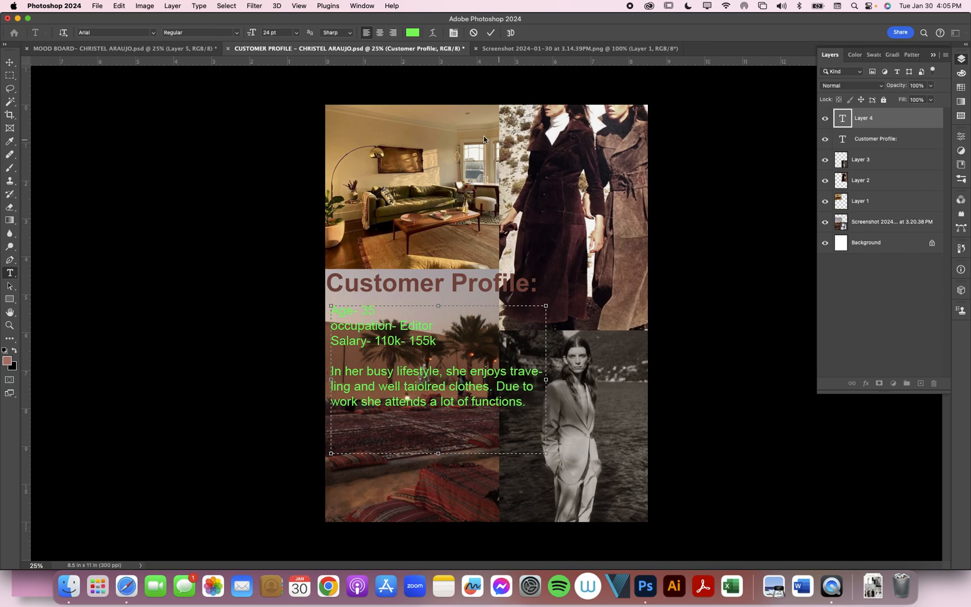
Step: Consult the mood board document and replace the paragraph's final period with ", but loves the night the nightlife"
{"action": "left_click", "coordinate": [204, 48]}
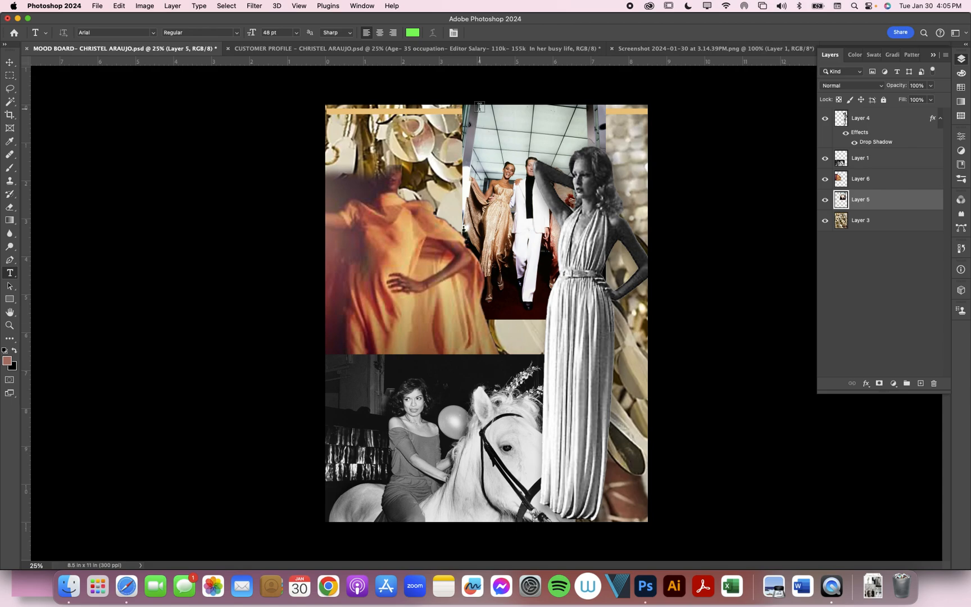
{"action": "left_click", "coordinate": [391, 49]}
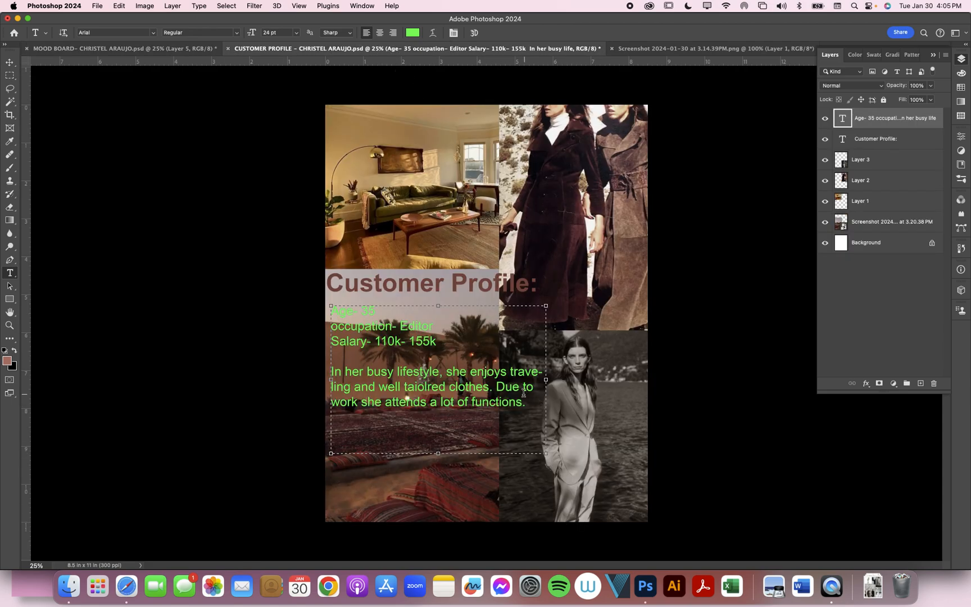
{"action": "left_click", "coordinate": [536, 404]}
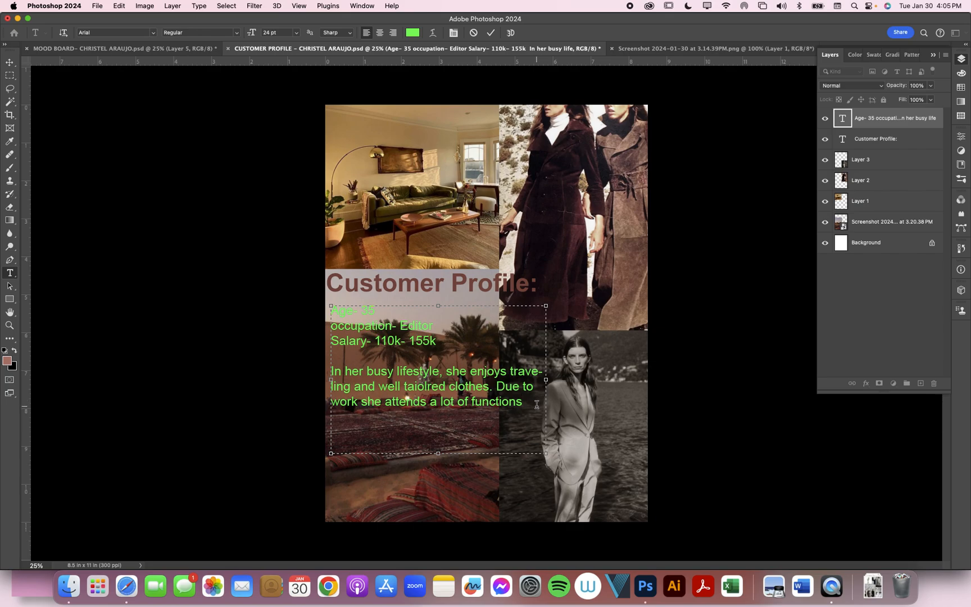
{"action": "key", "text": "BackSpace"}
{"action": "type", "text": ", but loves the night the nigh"}
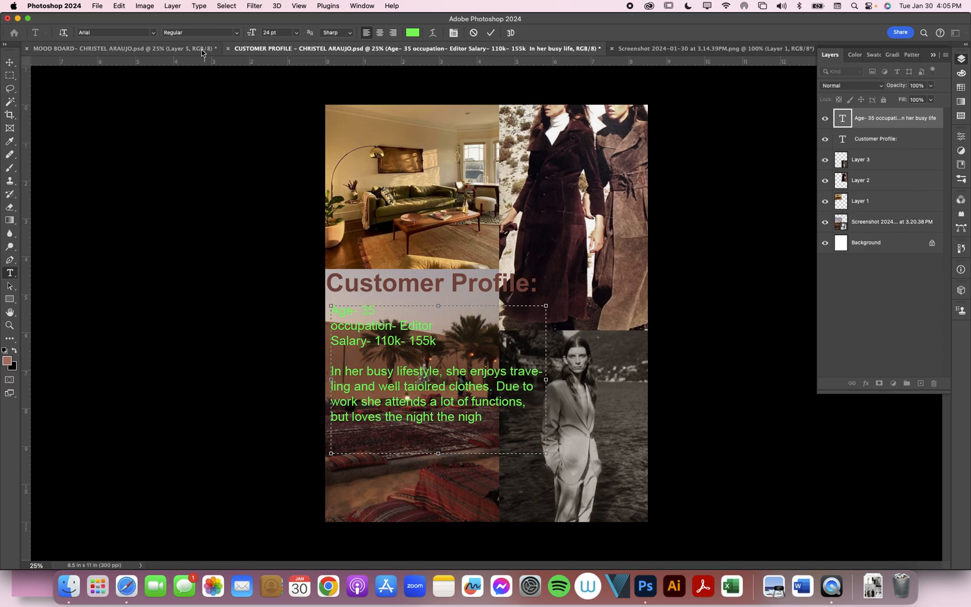
{"action": "left_click", "coordinate": [124, 48]}
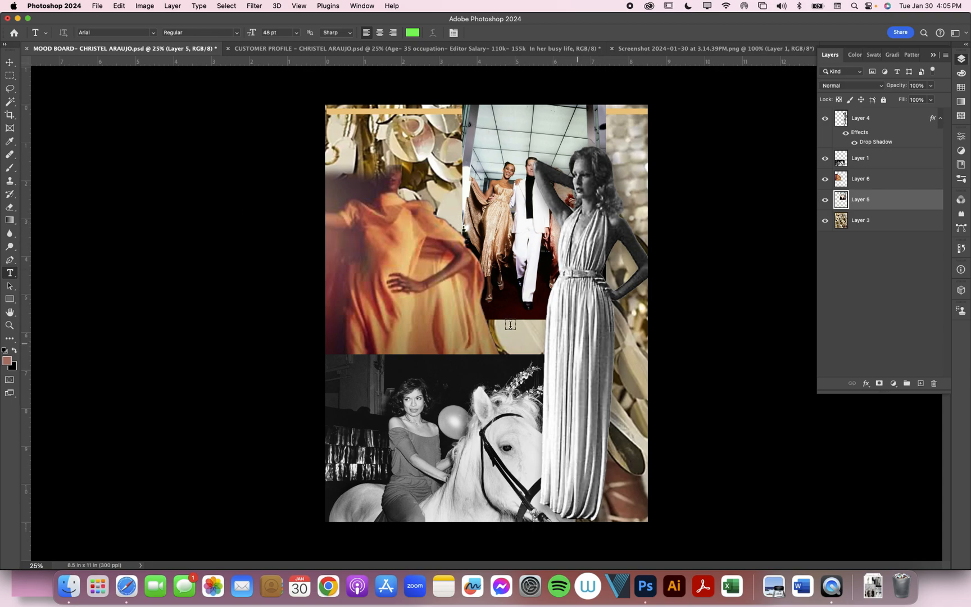
{"action": "left_click", "coordinate": [359, 47]}
{"action": "left_click", "coordinate": [484, 419]}
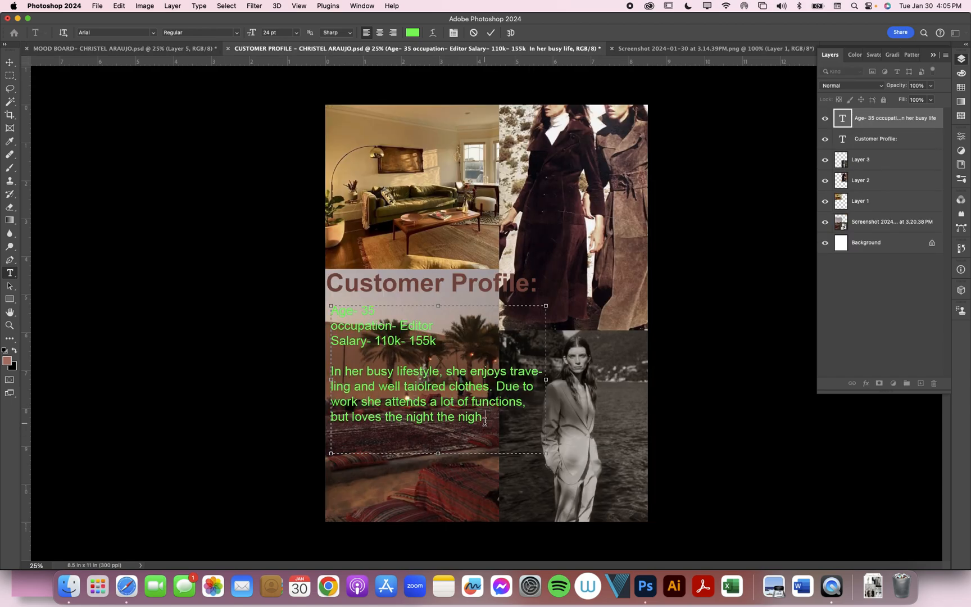
{"action": "type", "text": "life"}
{"action": "left_click", "coordinate": [11, 61]}
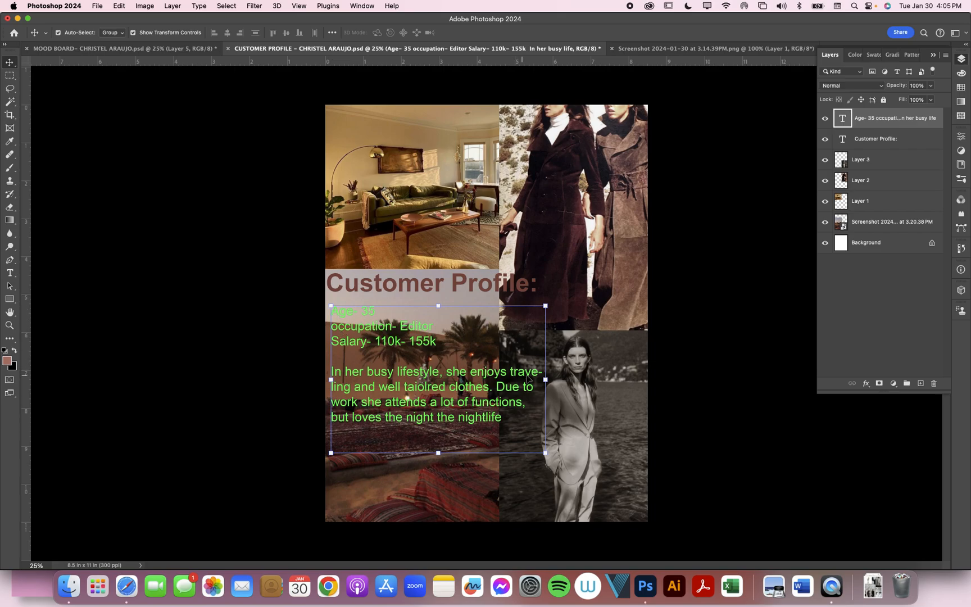
{"action": "left_click_drag", "start_coordinate": [549, 378], "coordinate": [653, 393]}
{"action": "key", "text": "Escape"}
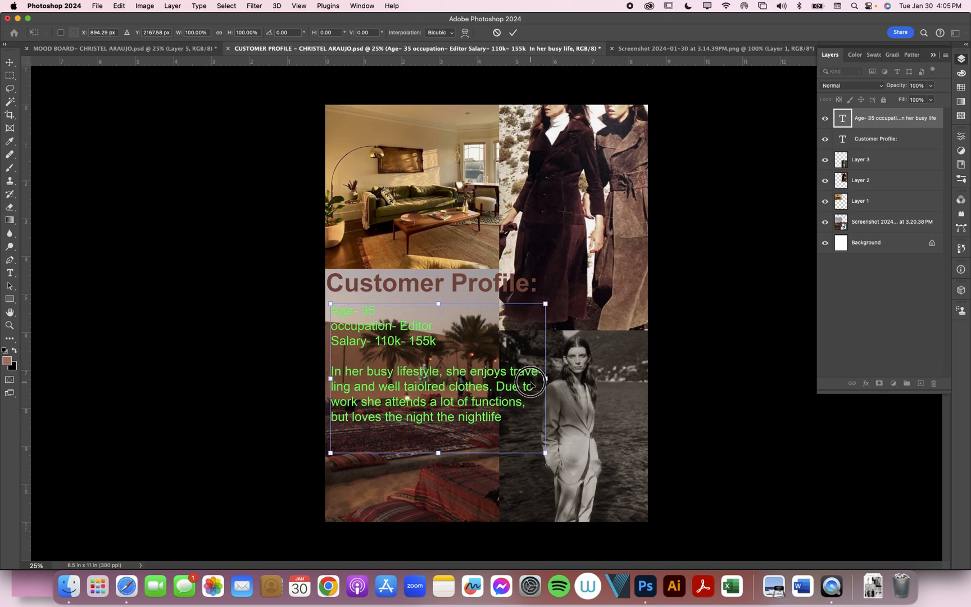
{"action": "left_click_drag", "start_coordinate": [546, 380], "coordinate": [617, 386]}
{"action": "key", "text": "super+z"}
Step: Widen the paragraph text box to about 7.87 in so its text reflows further across the portrait photo
{"action": "left_click", "coordinate": [9, 273]}
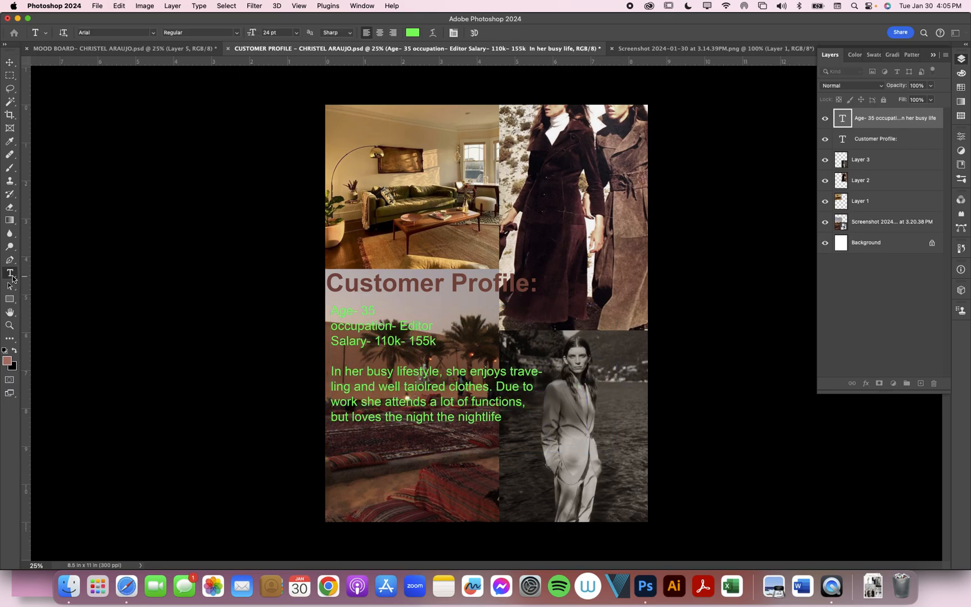
{"action": "left_click", "coordinate": [524, 371]}
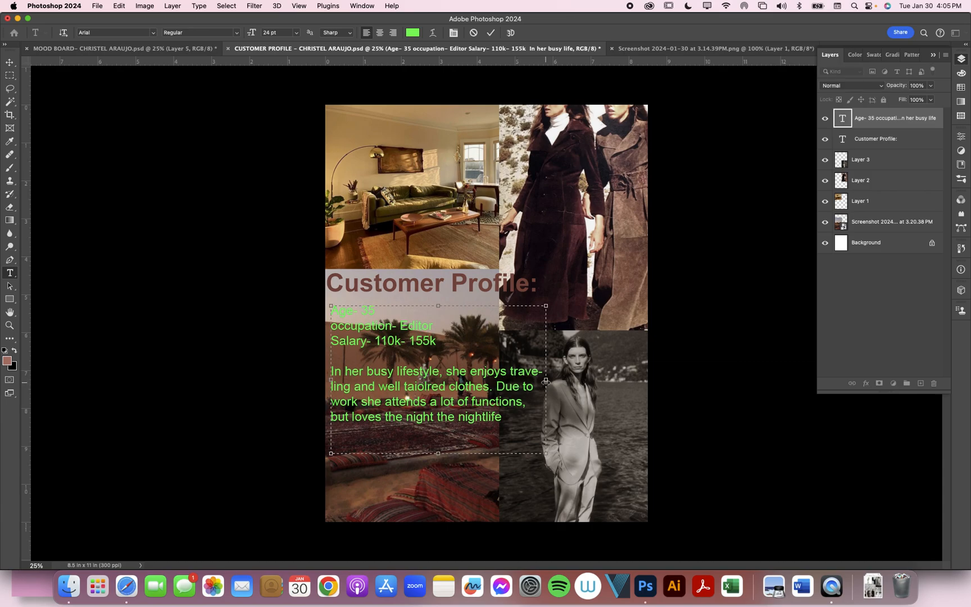
{"action": "left_click_drag", "start_coordinate": [546, 381], "coordinate": [629, 391]}
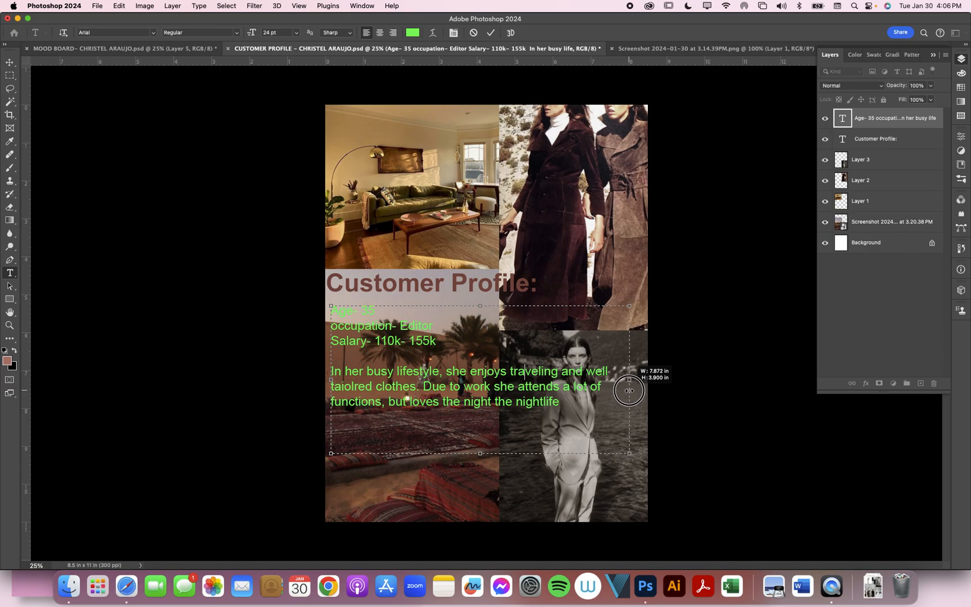
{"action": "left_click_drag", "start_coordinate": [629, 391], "coordinate": [630, 390]}
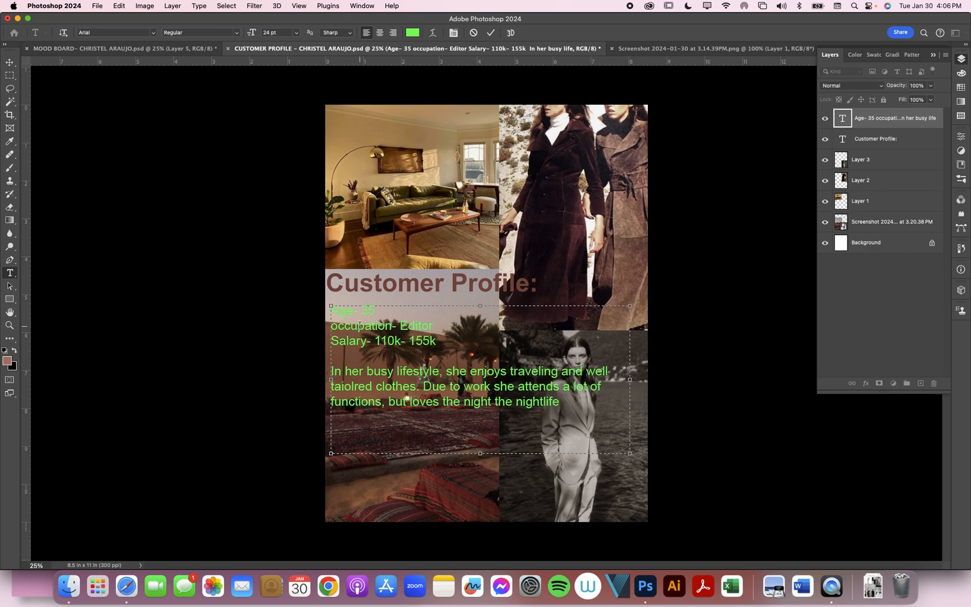
Step: Capitalize the first letter of "Occupation" in the description and commit the text edit
{"action": "key", "text": "BackSpace"}
{"action": "type", "text": "O"}
{"action": "left_click", "coordinate": [10, 73]}
{"action": "left_click", "coordinate": [10, 62]}
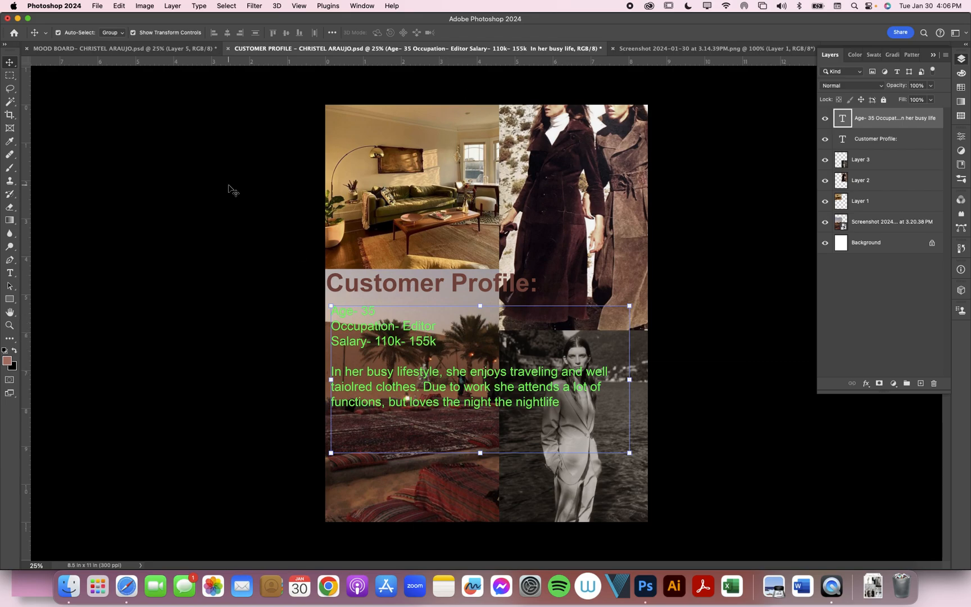
{"action": "left_click", "coordinate": [10, 273]}
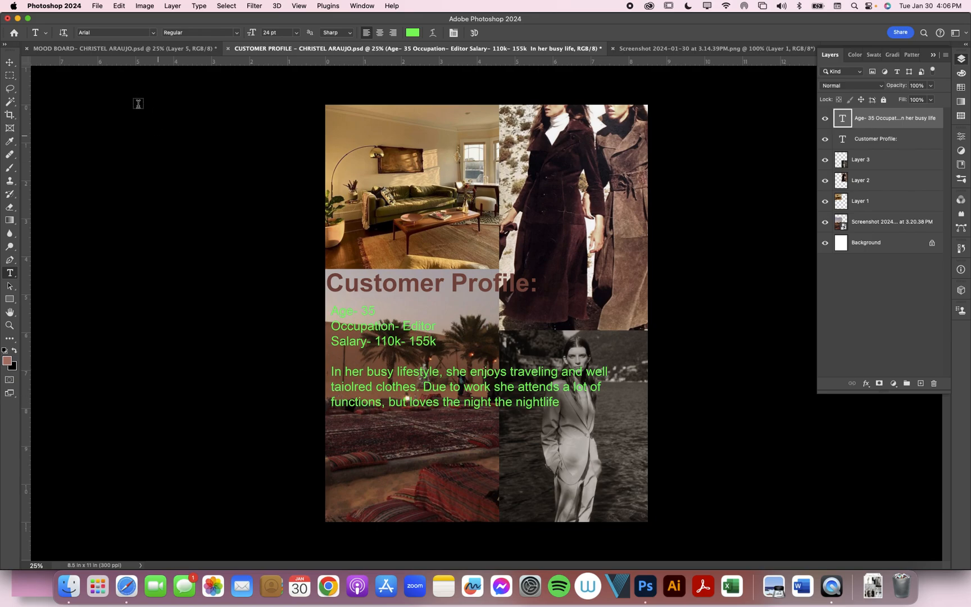
{"action": "left_click", "coordinate": [9, 63]}
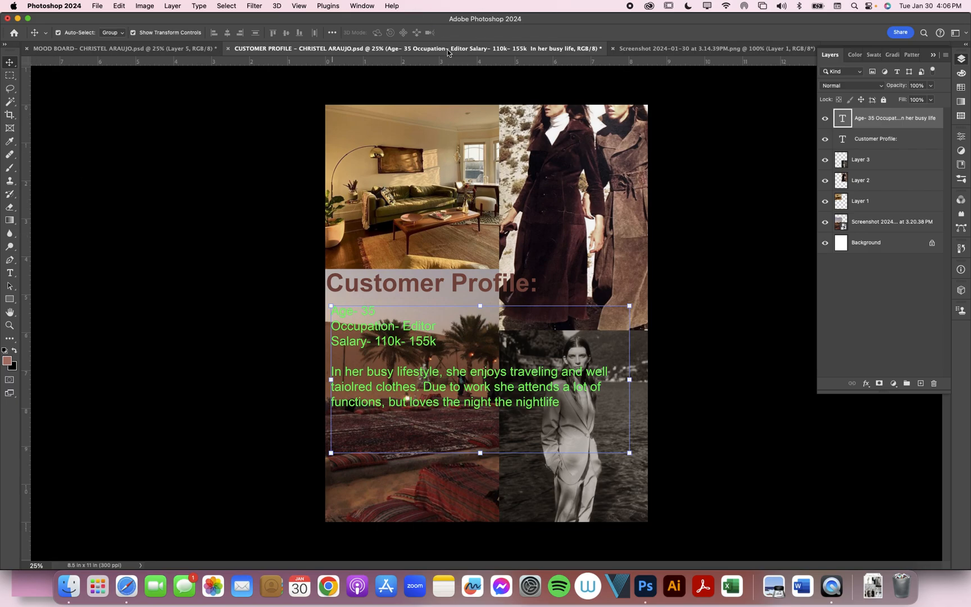
{"action": "left_click", "coordinate": [10, 275]}
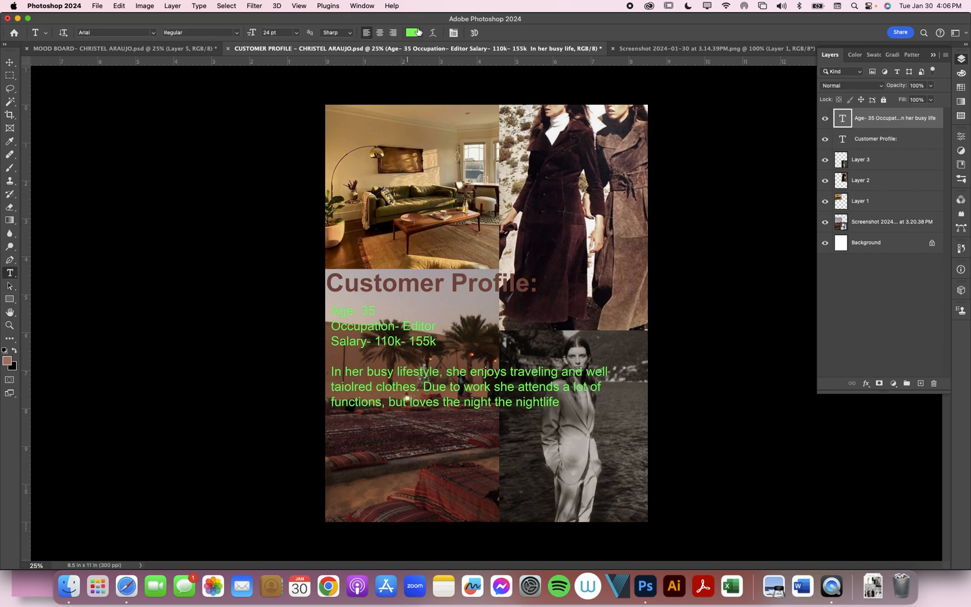
{"action": "left_click", "coordinate": [10, 63]}
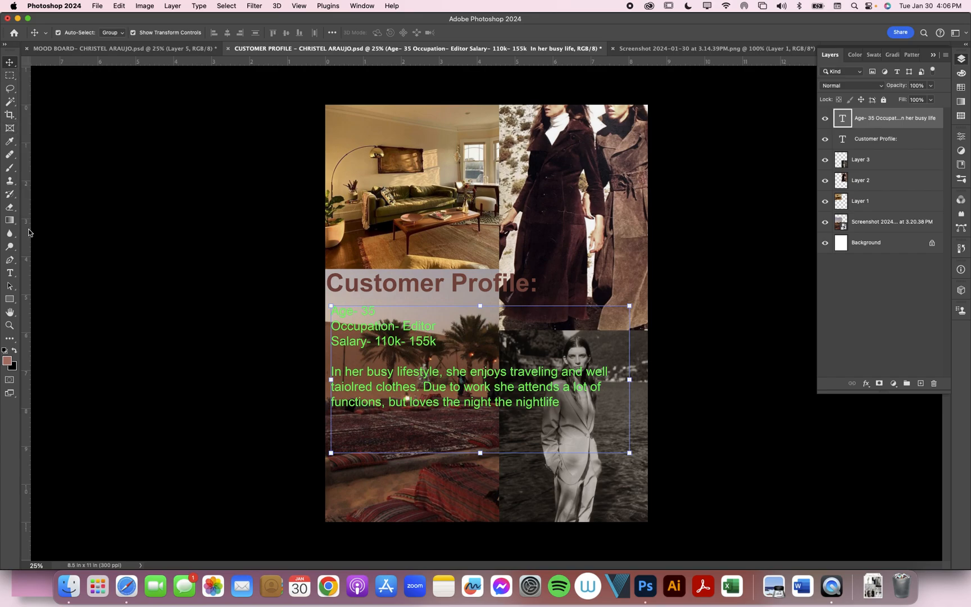
Step: Recolor the entire customer description text to black (000000) and commit the text edit
{"action": "left_click", "coordinate": [14, 278]}
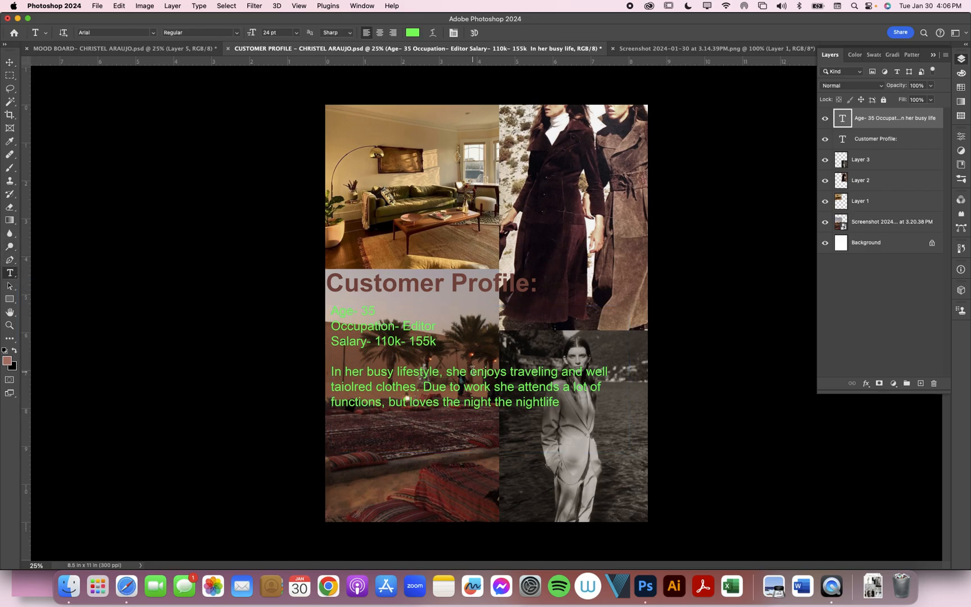
{"action": "left_click", "coordinate": [532, 403]}
{"action": "left_click_drag", "start_coordinate": [561, 402], "coordinate": [333, 311]}
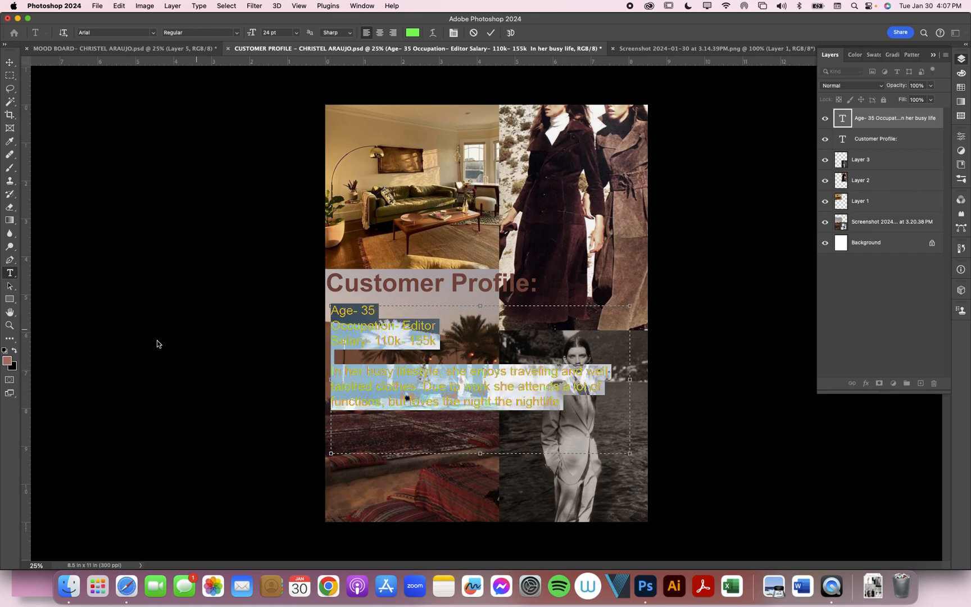
{"action": "left_click", "coordinate": [8, 361]}
{"action": "left_click_drag", "start_coordinate": [429, 143], "coordinate": [372, 180]}
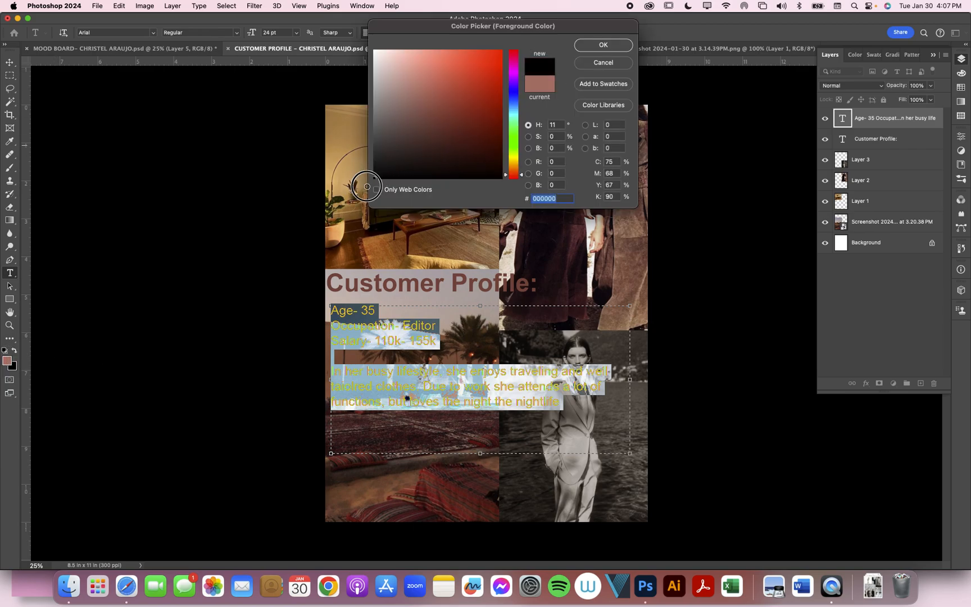
{"action": "left_click", "coordinate": [601, 42]}
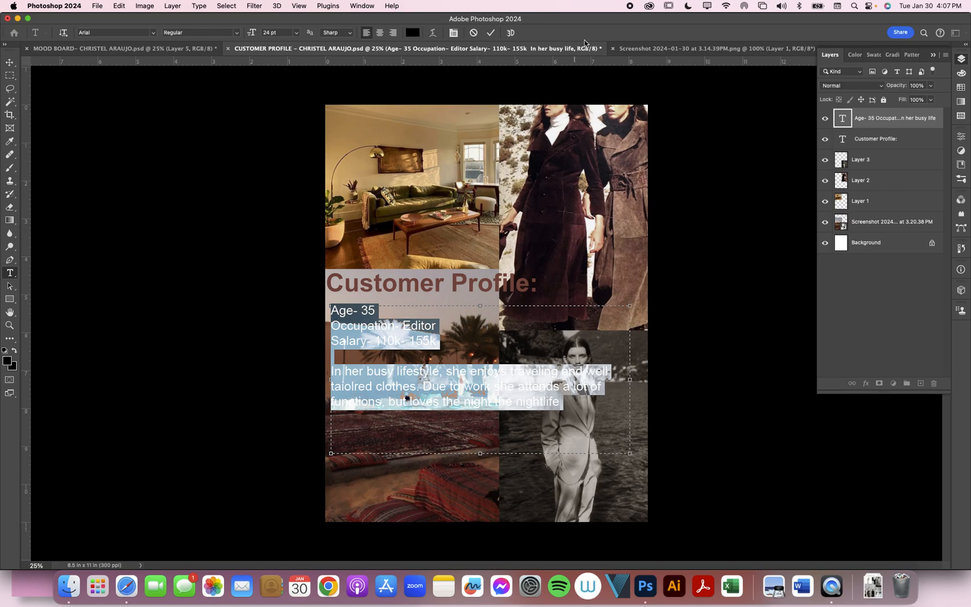
{"action": "left_click", "coordinate": [426, 322]}
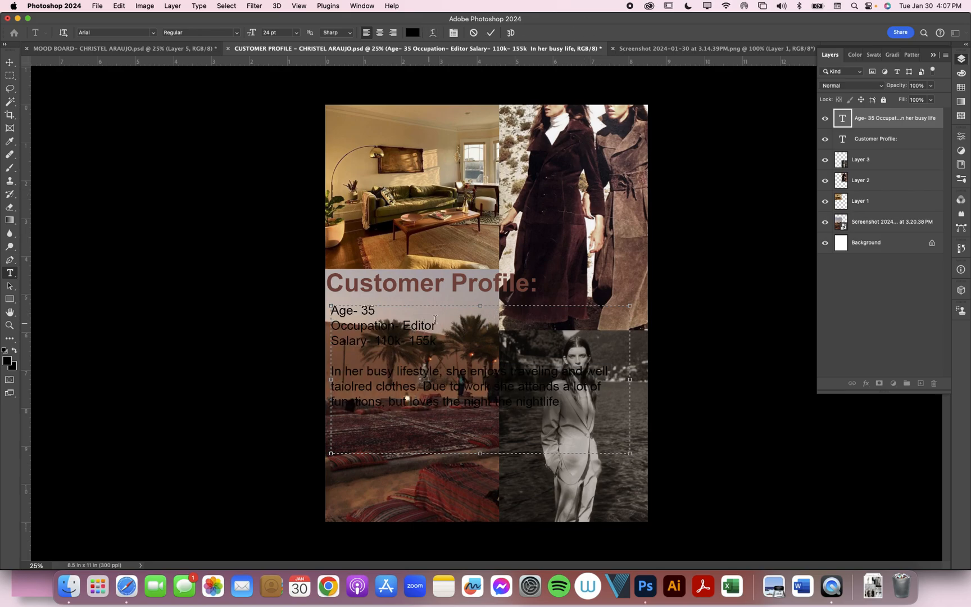
{"action": "key", "text": "Escape"}
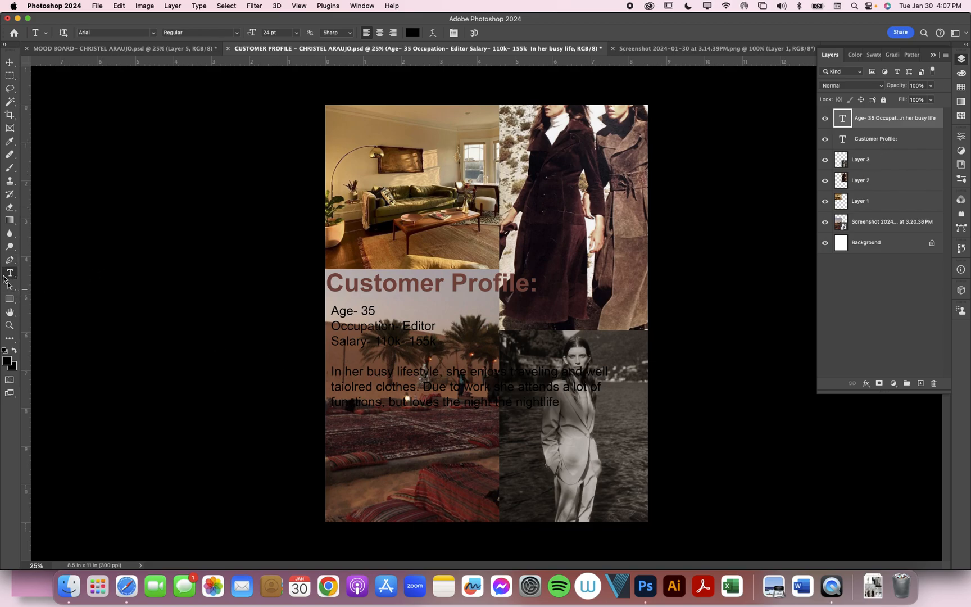
Step: Recolor the "Customer Profile:" title to black (000000)
{"action": "left_click", "coordinate": [882, 143]}
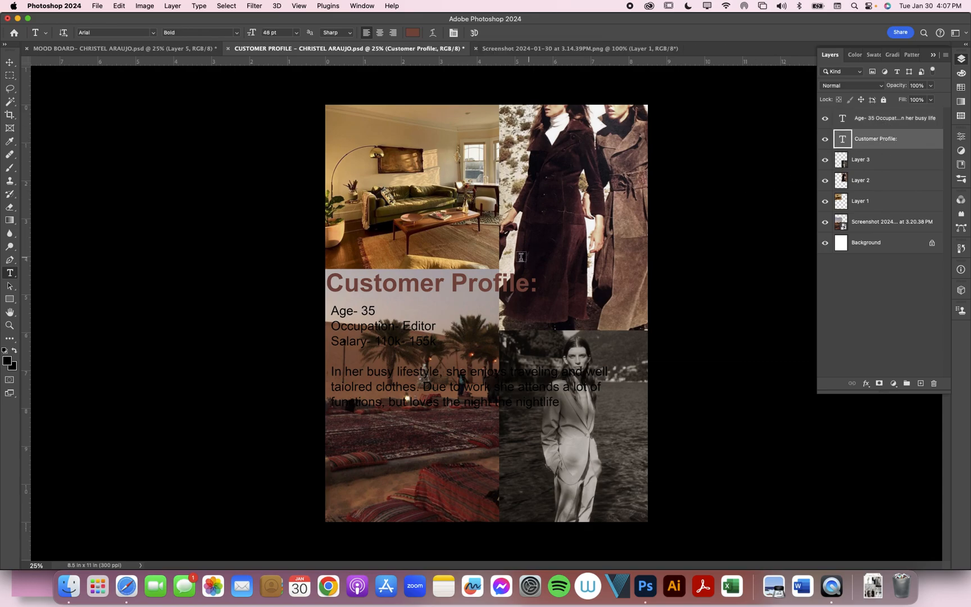
{"action": "triple_click", "coordinate": [497, 287]}
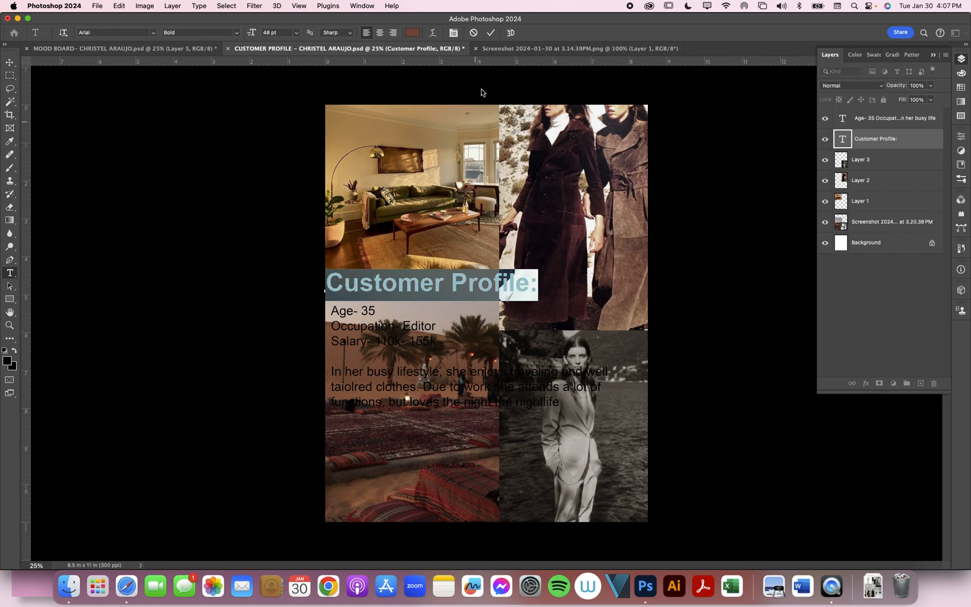
{"action": "left_click", "coordinate": [411, 35]}
{"action": "left_click_drag", "start_coordinate": [407, 100], "coordinate": [374, 178]}
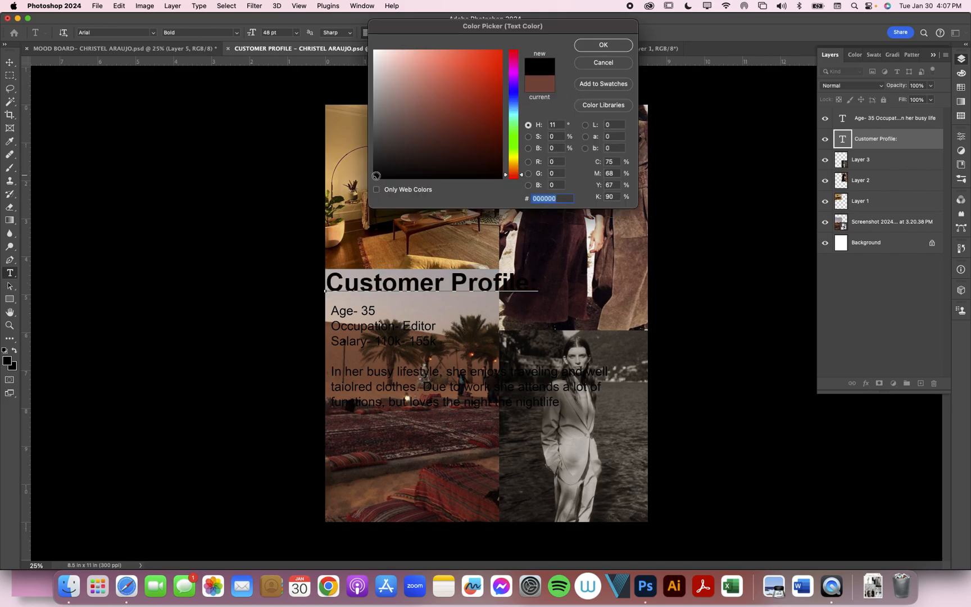
{"action": "left_click", "coordinate": [601, 51]}
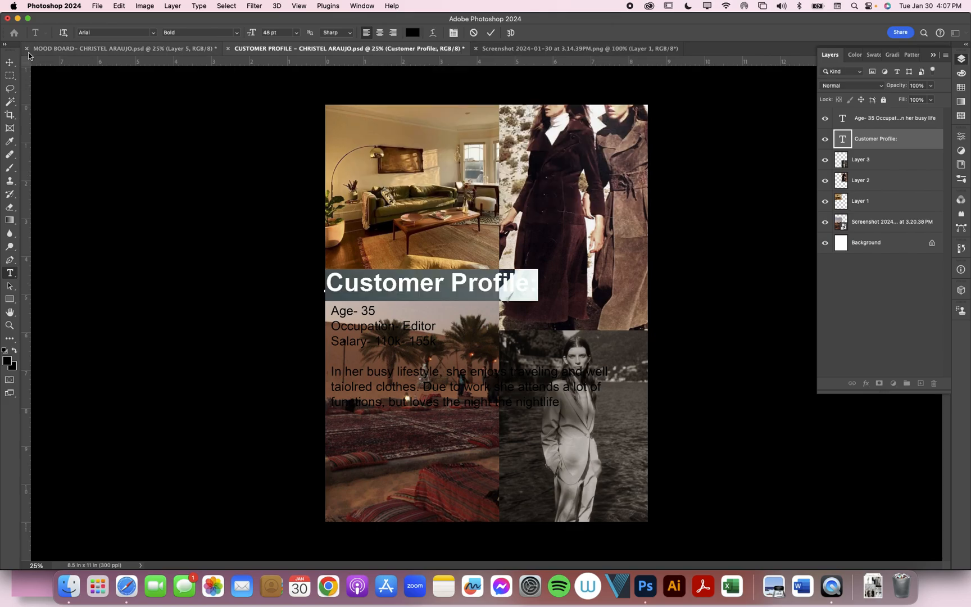
{"action": "left_click", "coordinate": [12, 61]}
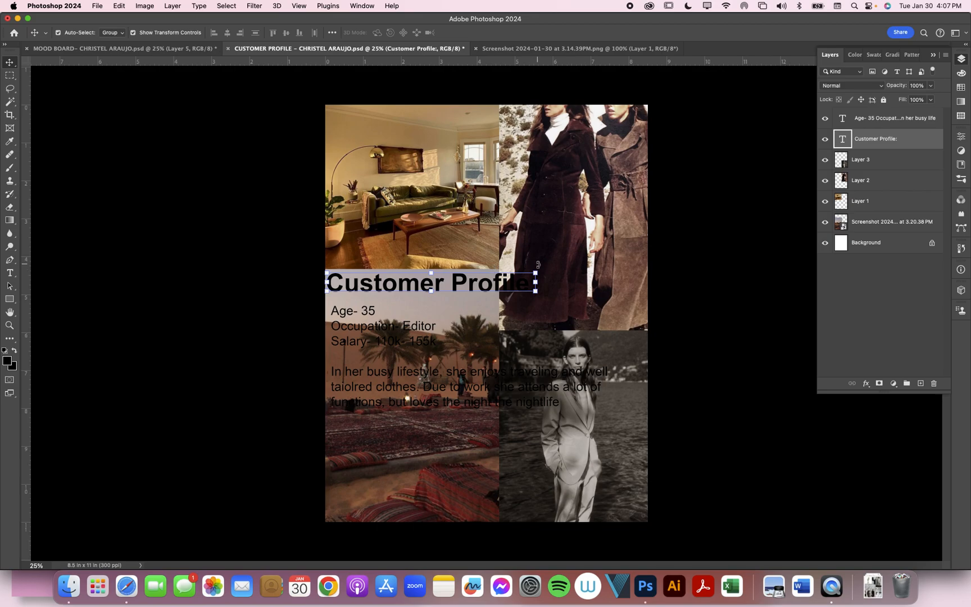
Step: Scale the "Customer Profile:" title down to 63% so it fits above the description within the desert photo
{"action": "left_click_drag", "start_coordinate": [533, 275], "coordinate": [501, 281]}
{"action": "key", "text": "super+z"}
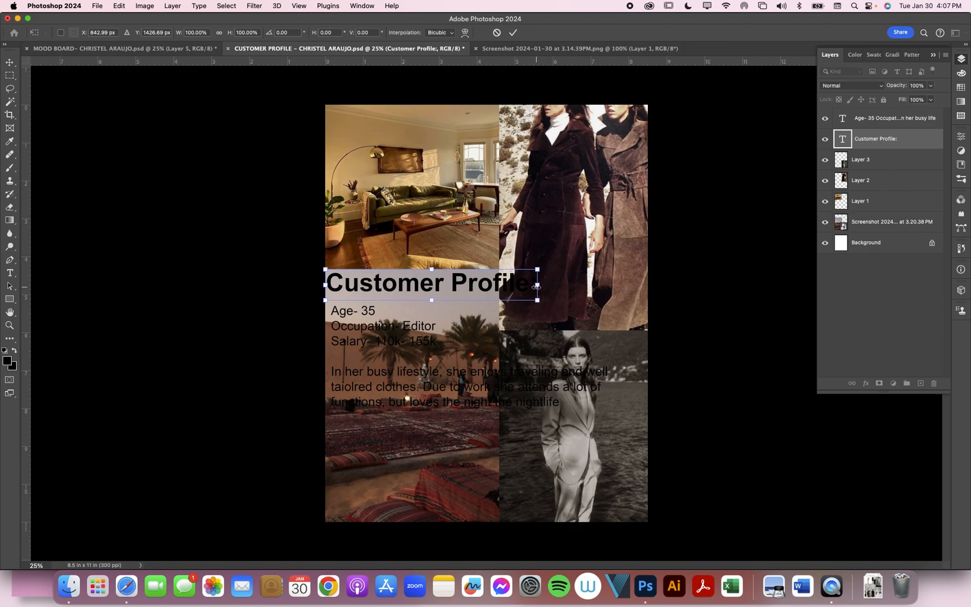
{"action": "left_click_drag", "start_coordinate": [538, 268], "coordinate": [460, 277]}
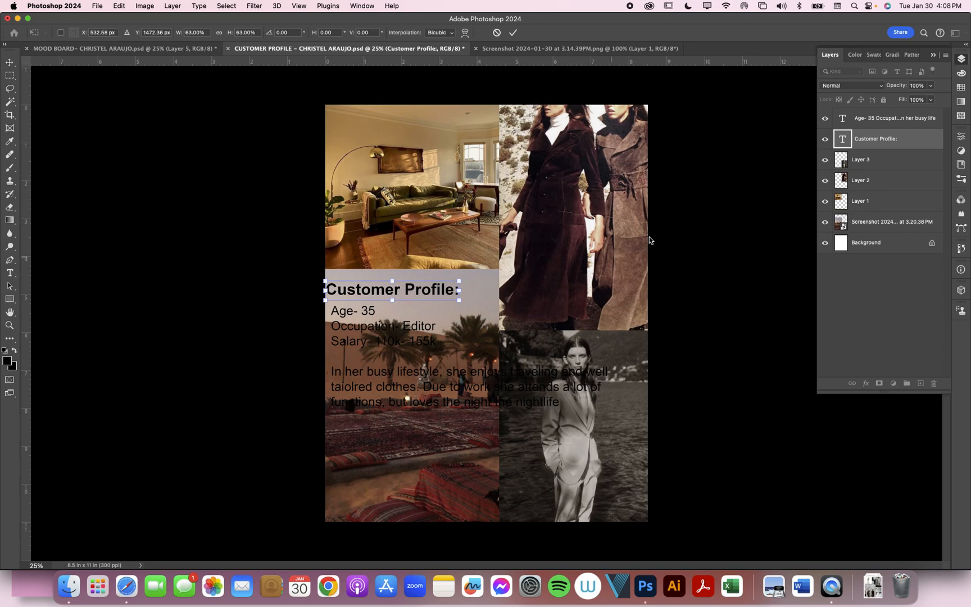
Step: Set the font size of the whole customer description to 22 pt and commit the text edit
{"action": "left_click", "coordinate": [869, 119]}
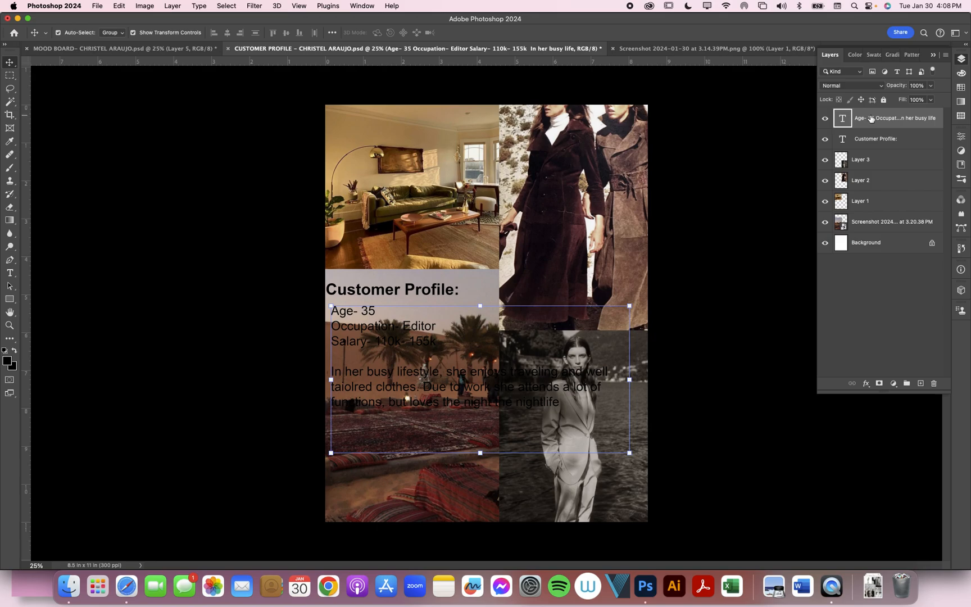
{"action": "left_click", "coordinate": [11, 274]}
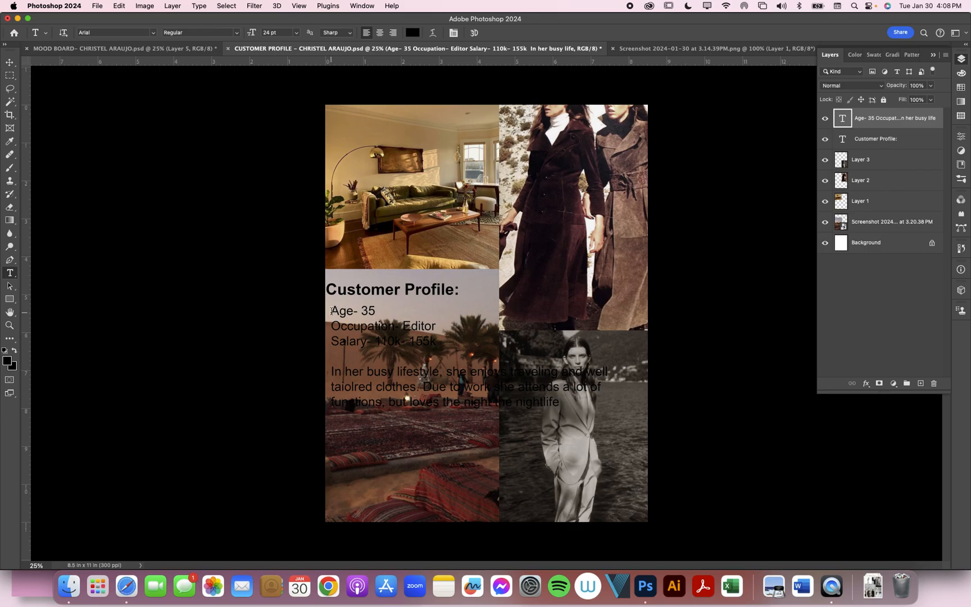
{"action": "left_click", "coordinate": [331, 310]}
{"action": "left_click_drag", "start_coordinate": [331, 311], "coordinate": [569, 410]}
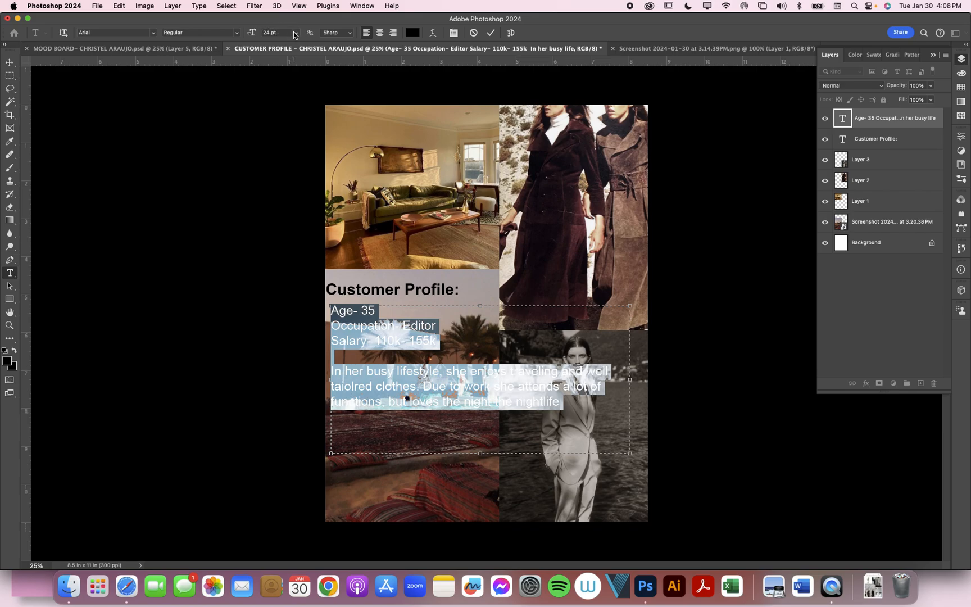
{"action": "left_click", "coordinate": [295, 35]}
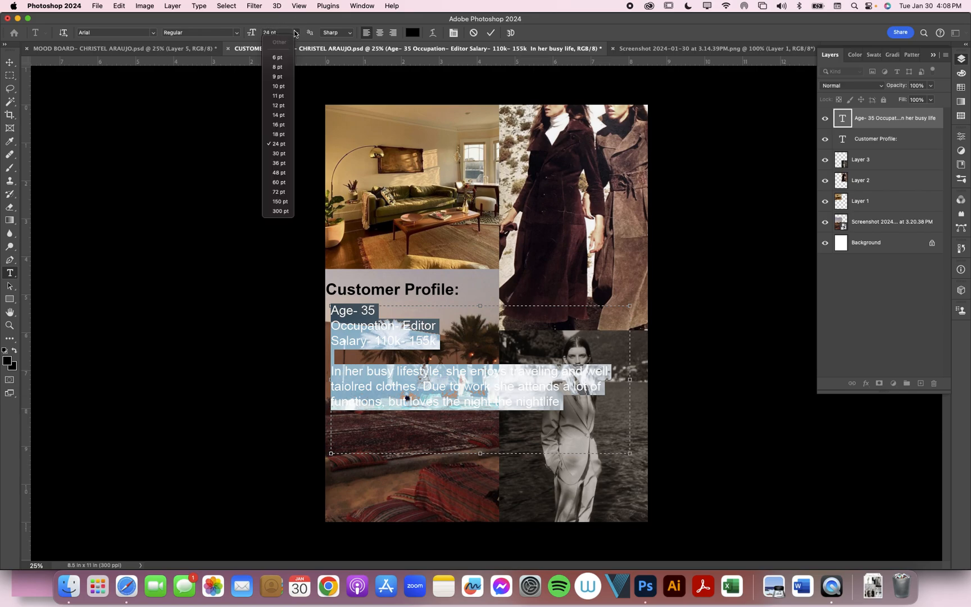
{"action": "left_click", "coordinate": [275, 153]}
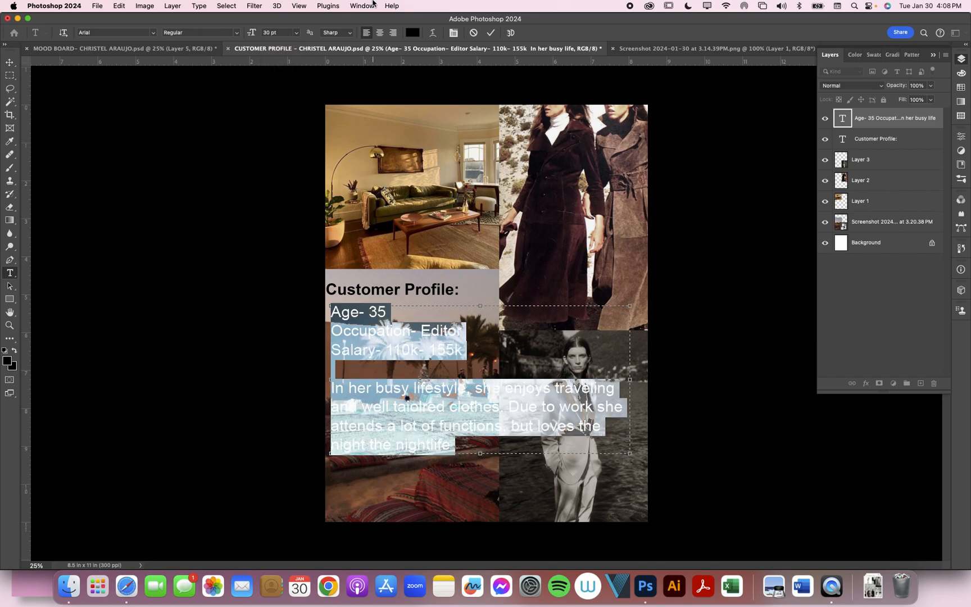
{"action": "left_click", "coordinate": [289, 32]}
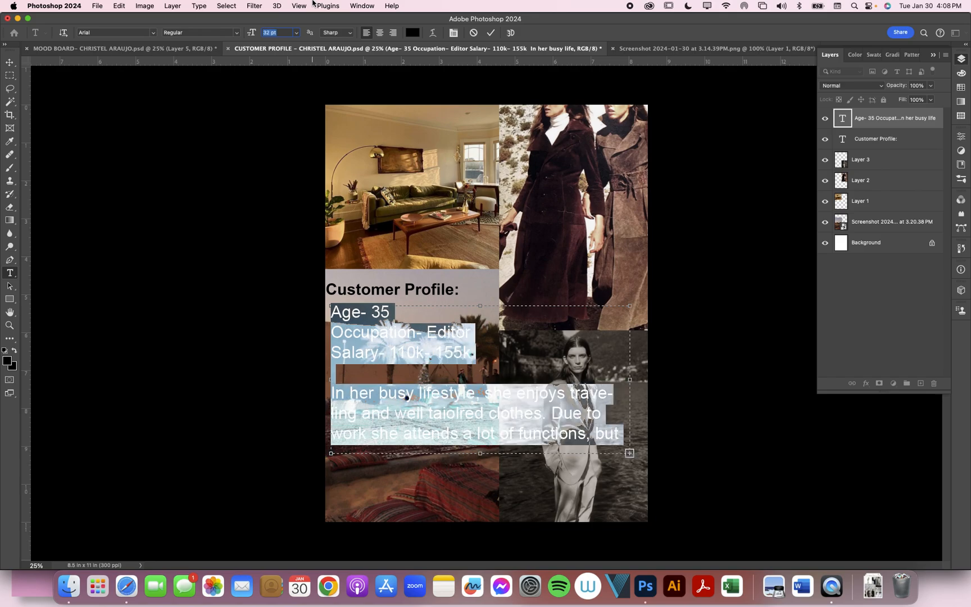
{"action": "key", "text": "Down"}
{"action": "key", "text": "Down"}
{"action": "key", "text": "Down"}
{"action": "key", "text": "Down"}
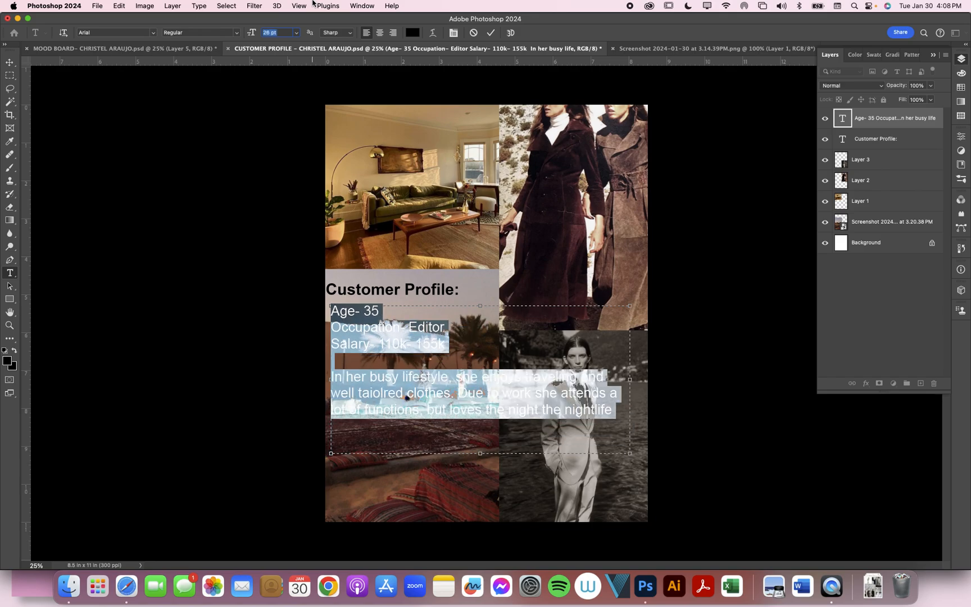
{"action": "key", "text": "Down"}
{"action": "key", "text": "Down"}
{"action": "key", "text": "Down"}
{"action": "key", "text": "Down"}
{"action": "key", "text": "Down"}
{"action": "key", "text": "Down"}
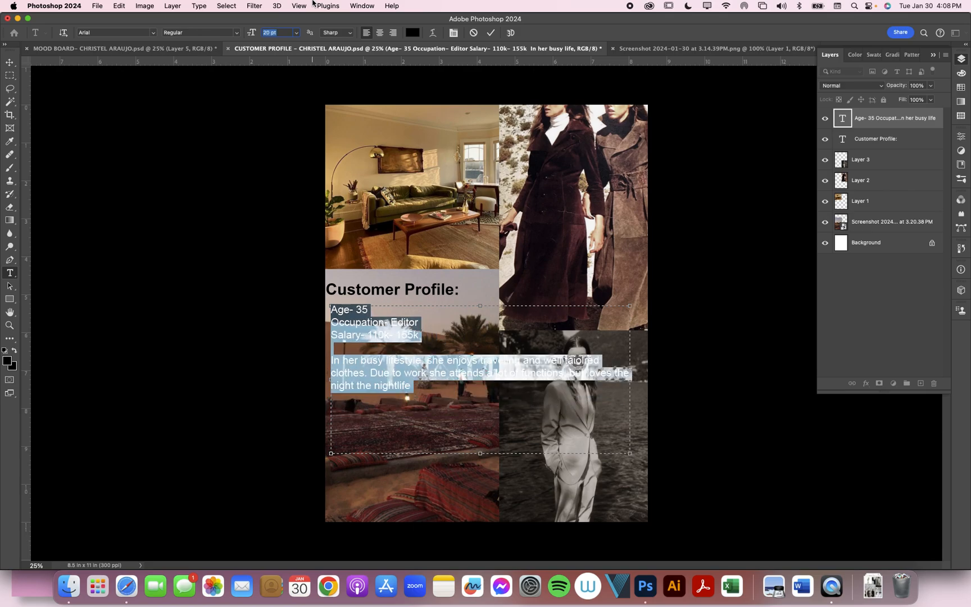
{"action": "key", "text": "Up"}
{"action": "key", "text": "Up"}
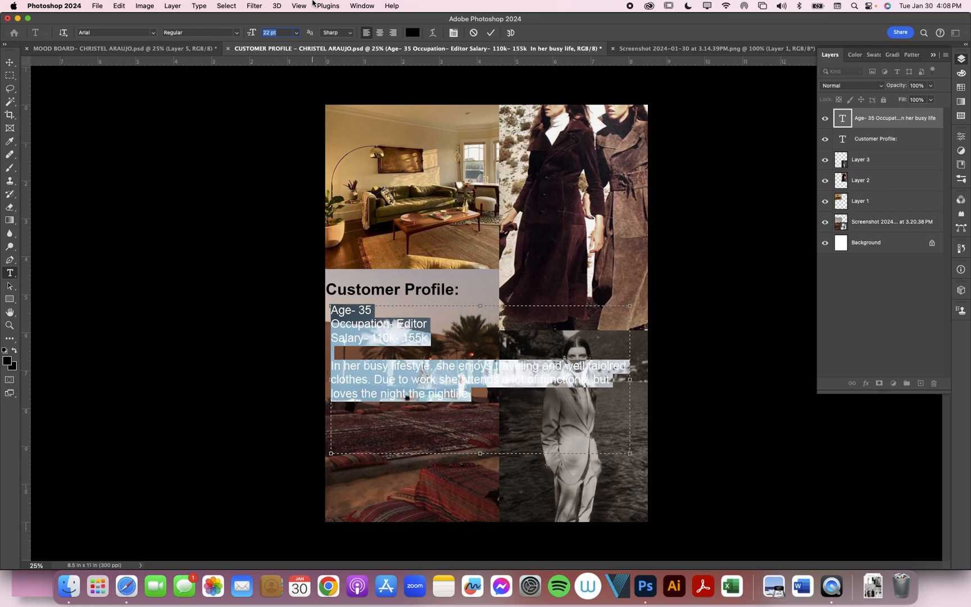
{"action": "left_click", "coordinate": [9, 62]}
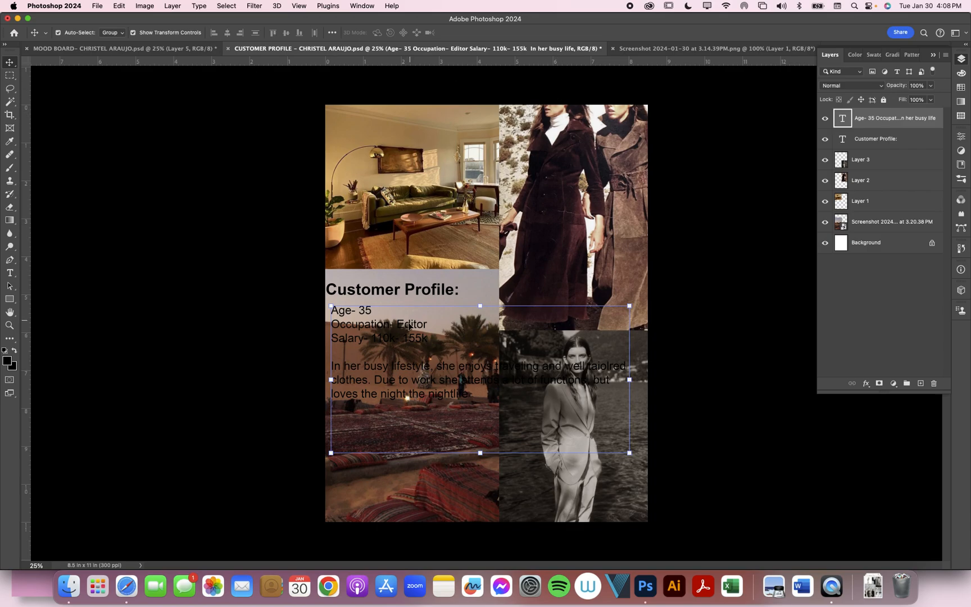
{"action": "left_click", "coordinate": [372, 294]}
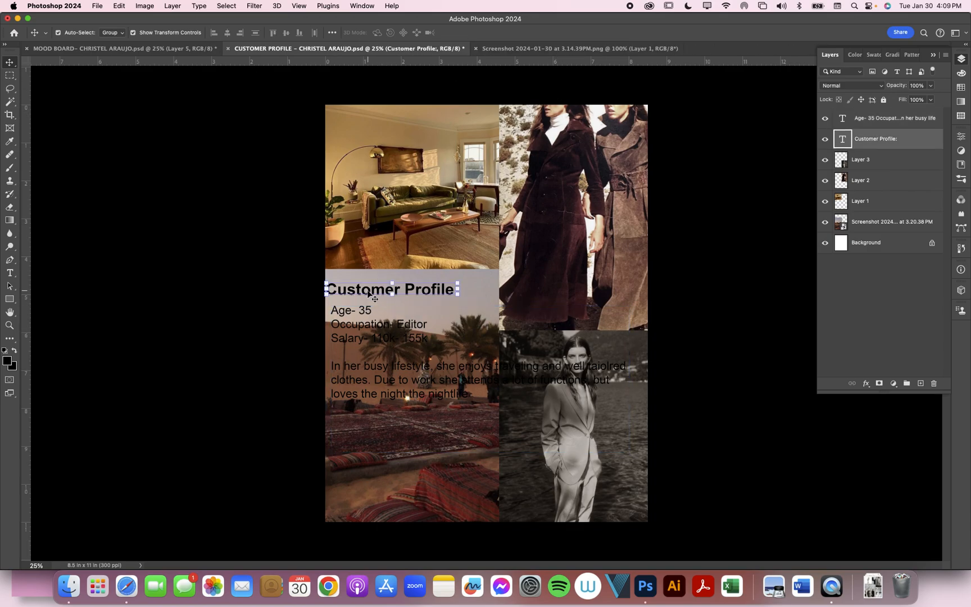
{"action": "left_click", "coordinate": [391, 329], "text": "shift"}
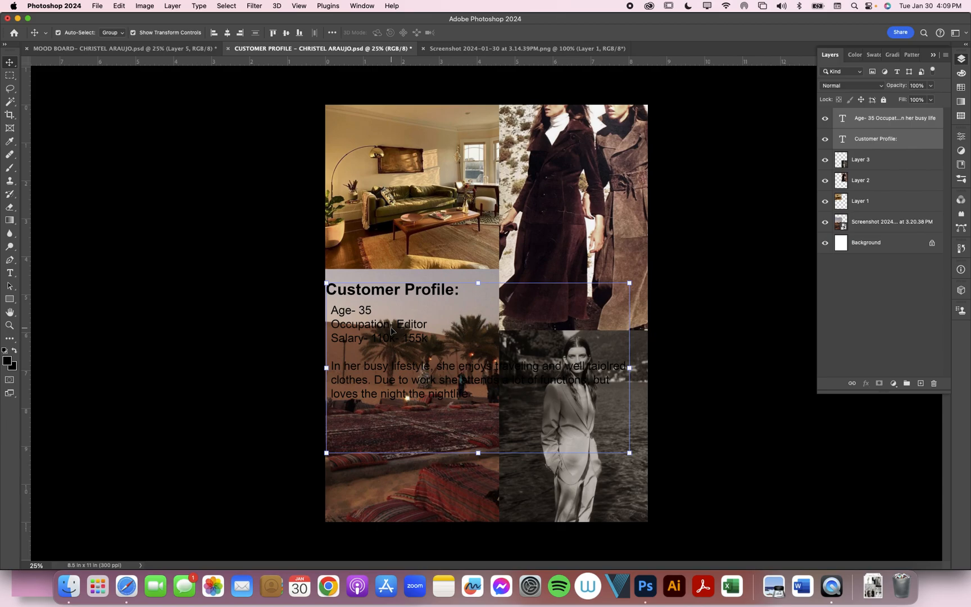
{"action": "left_click", "coordinate": [908, 141]}
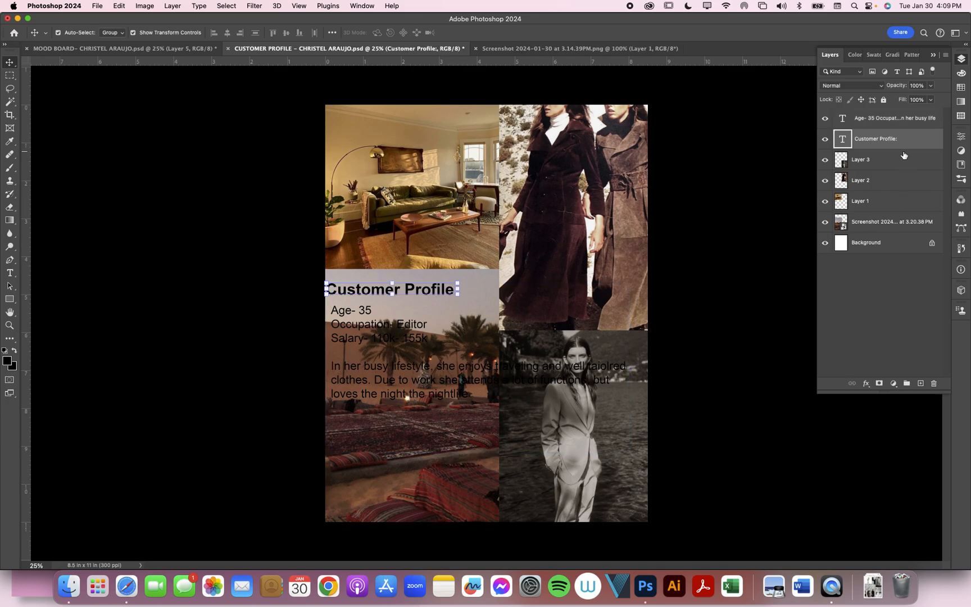
Step: Add a white drop shadow to the description text layer with 0 px distance, 6% spread and 16 px size
{"action": "double_click", "coordinate": [909, 119]}
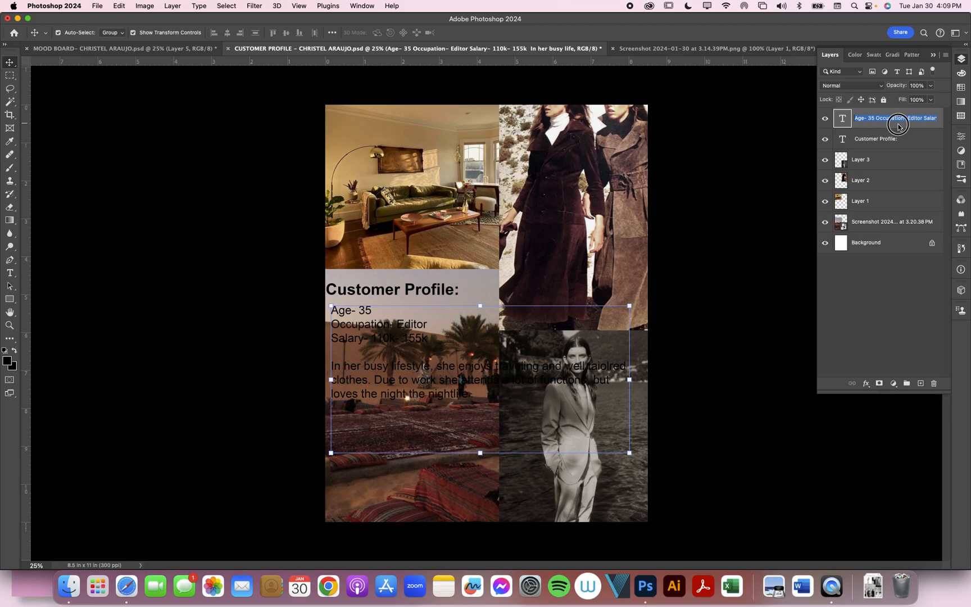
{"action": "double_click", "coordinate": [908, 126]}
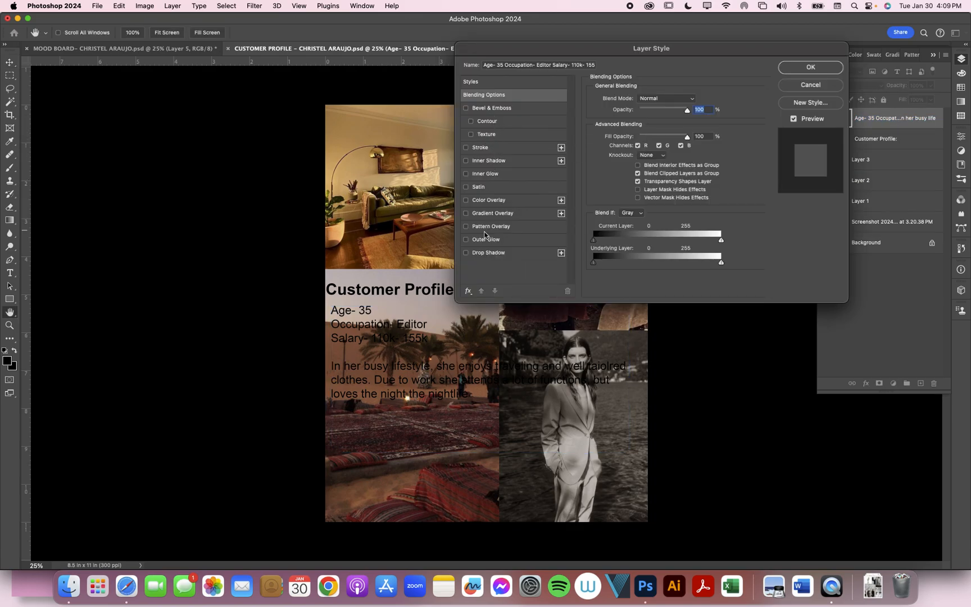
{"action": "left_click", "coordinate": [487, 252]}
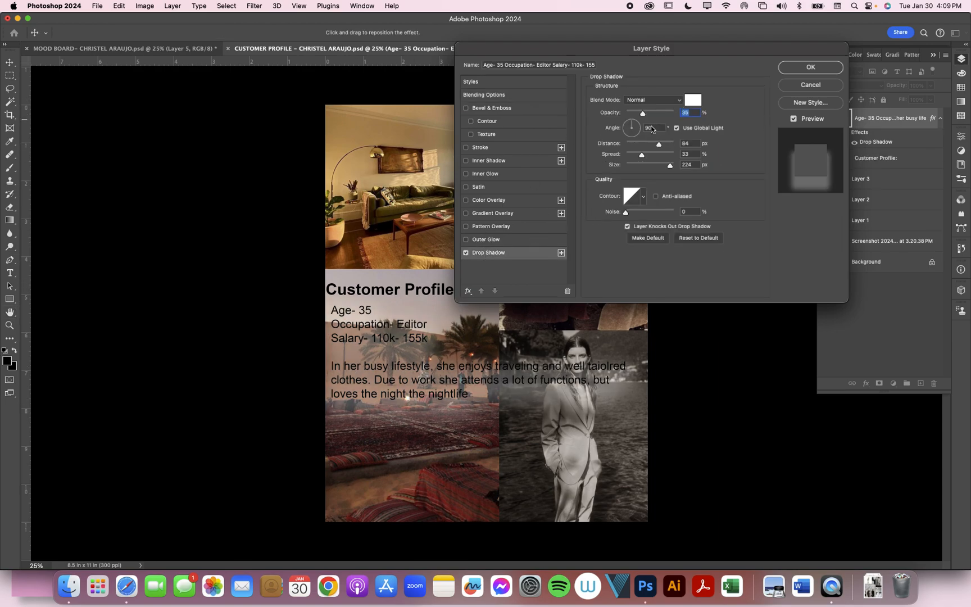
{"action": "left_click_drag", "start_coordinate": [660, 146], "coordinate": [632, 165]}
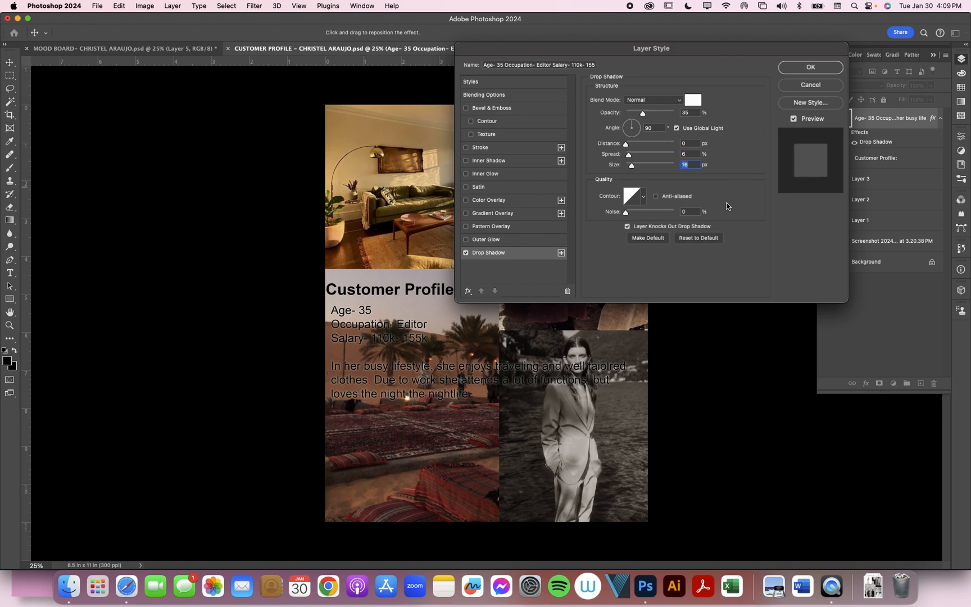
{"action": "left_click", "coordinate": [814, 67]}
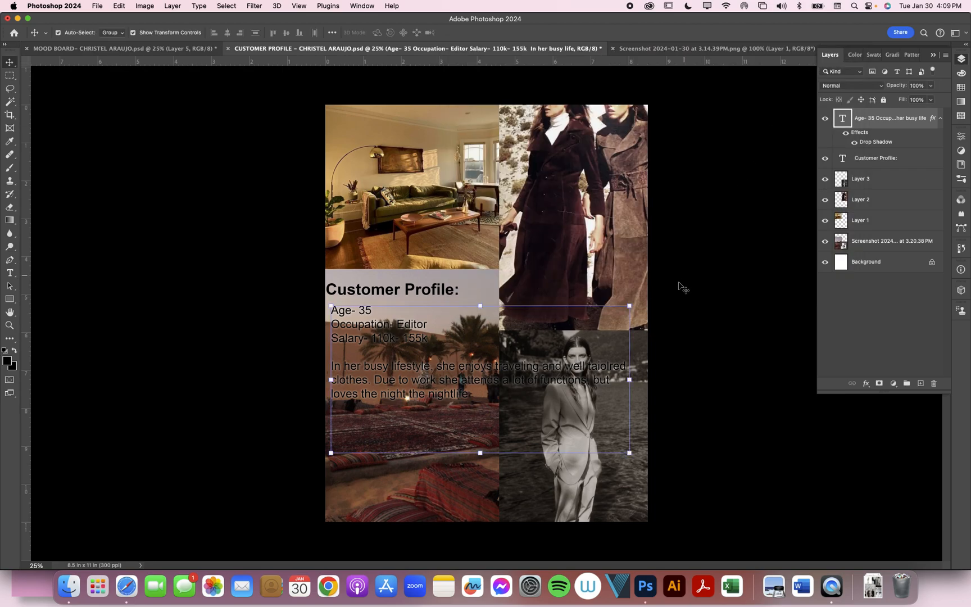
Step: Run a spelling check on the whole customer description, ignoring the two flagged salary figures
{"action": "key", "text": "t"}
{"action": "double_click", "coordinate": [599, 368]}
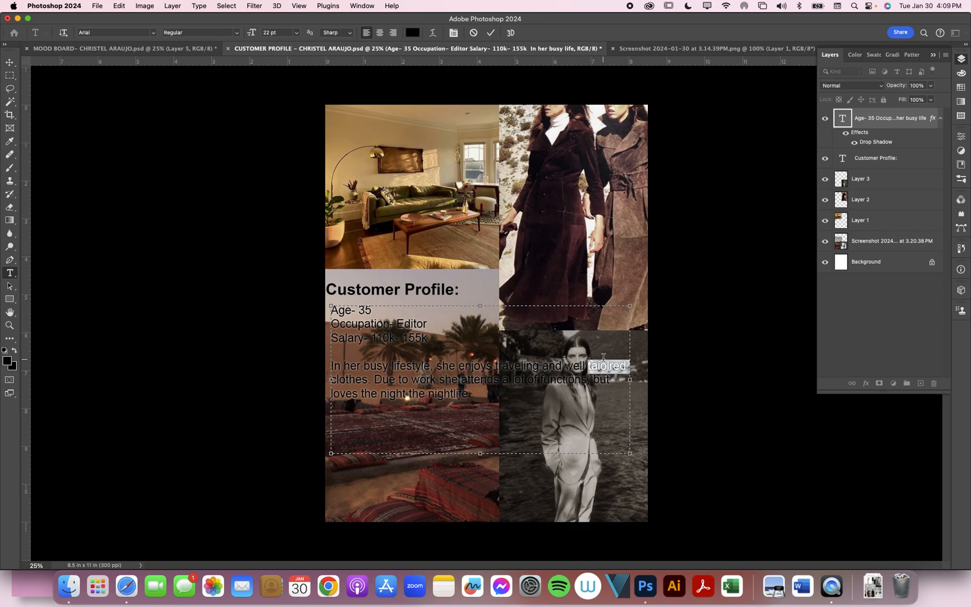
{"action": "key", "text": "super+a"}
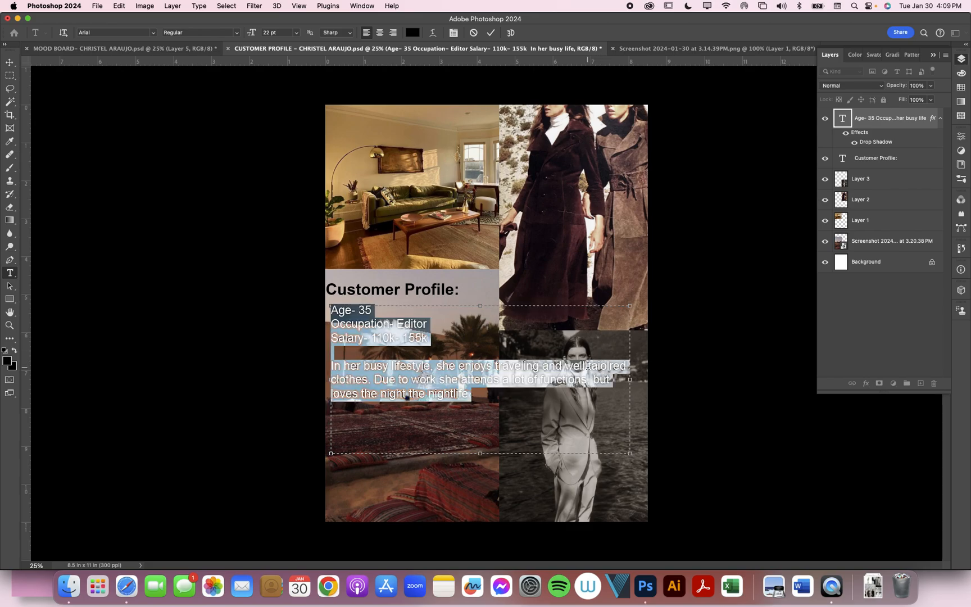
{"action": "right_click", "coordinate": [587, 369]}
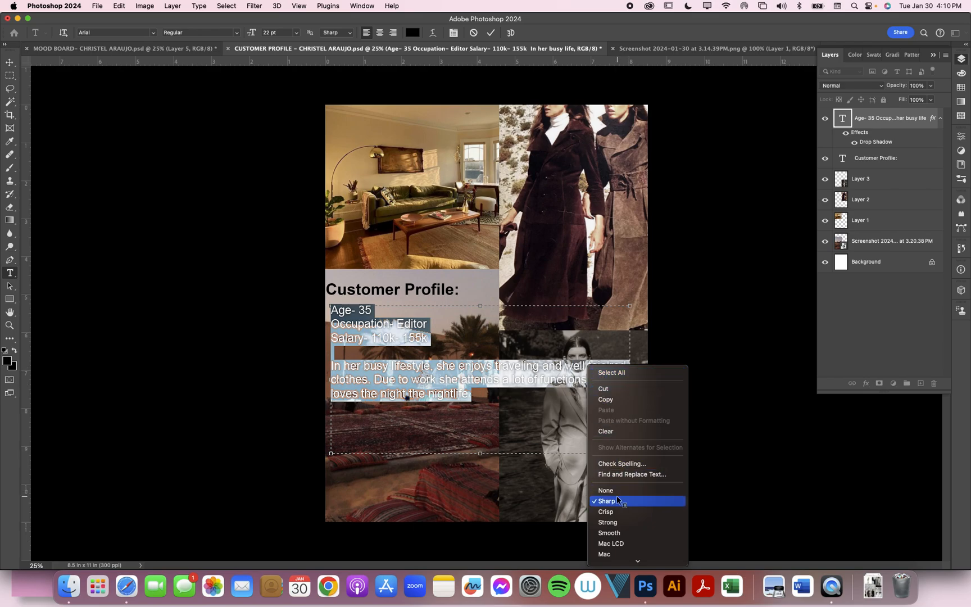
{"action": "left_click", "coordinate": [625, 463]}
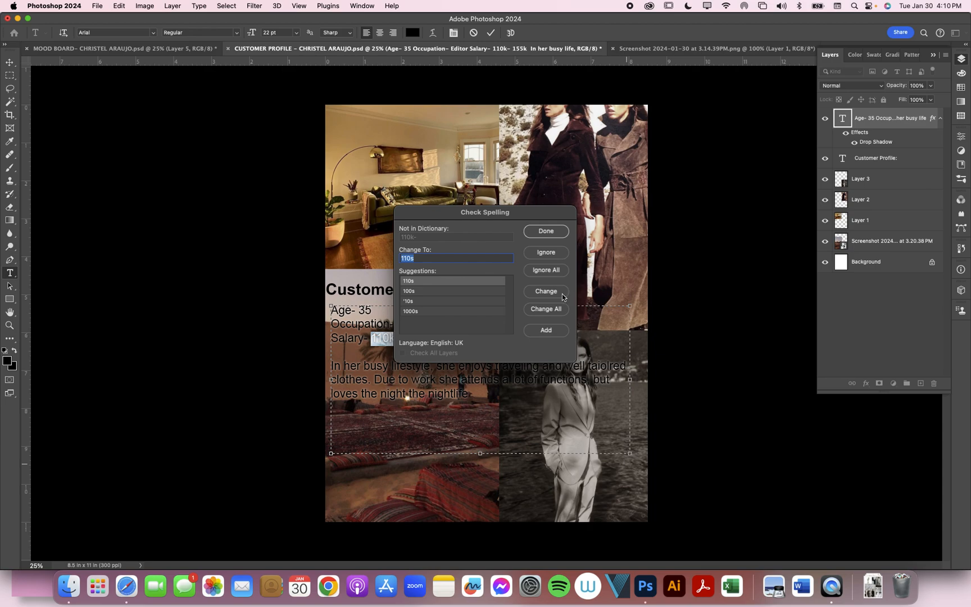
{"action": "left_click", "coordinate": [558, 257]}
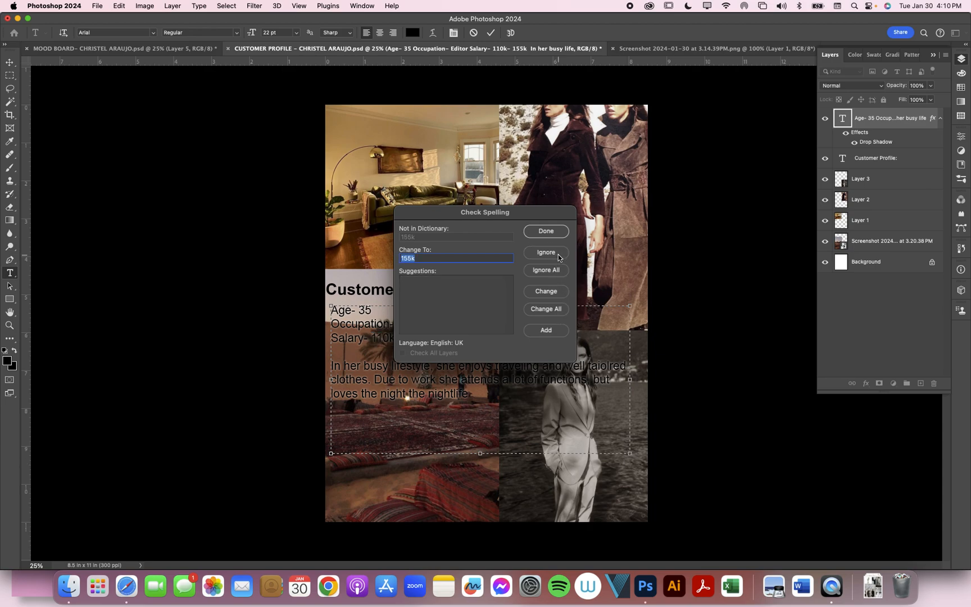
{"action": "left_click", "coordinate": [558, 257]}
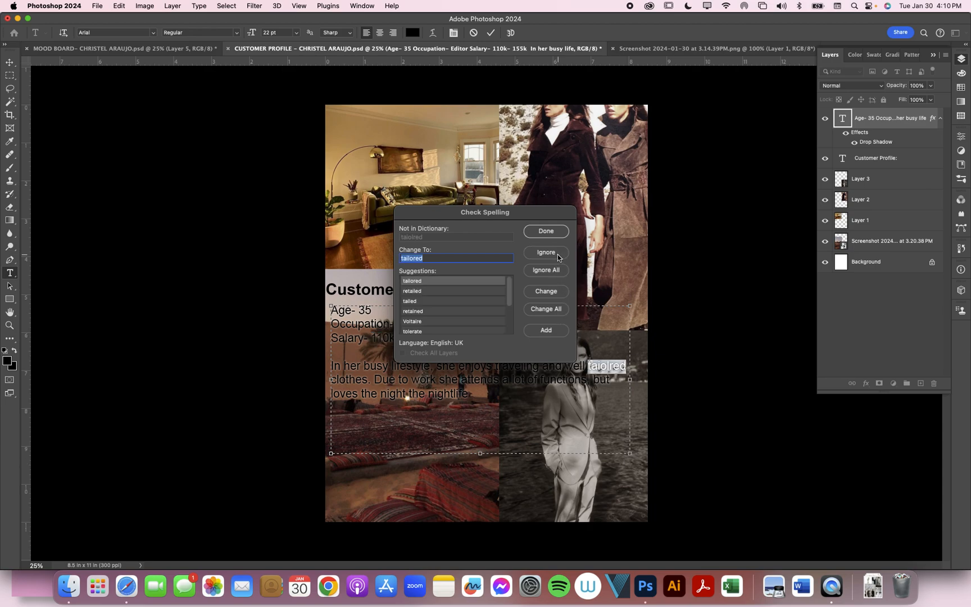
Step: Accept the spelling corrections "tailored" and "night-life" in the description and save the document
{"action": "left_click", "coordinate": [450, 284]}
{"action": "left_click", "coordinate": [449, 284]}
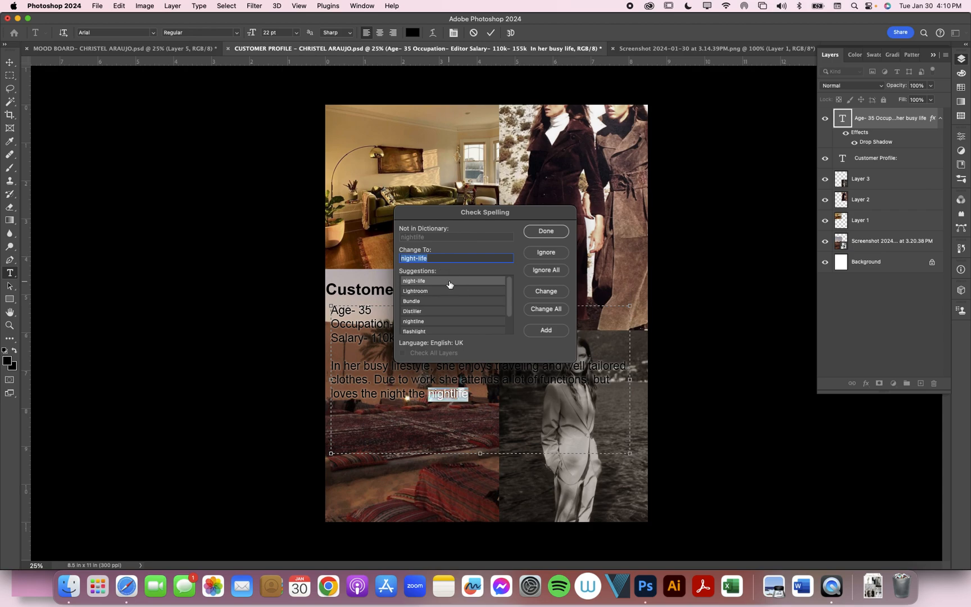
{"action": "left_click", "coordinate": [486, 281]}
{"action": "left_click", "coordinate": [528, 205]}
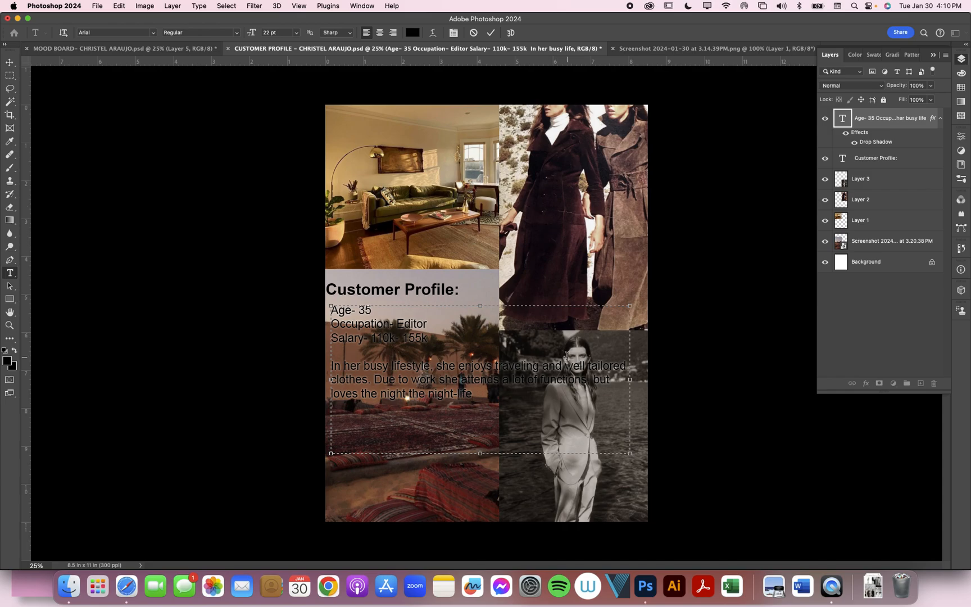
{"action": "key", "text": "super+s"}
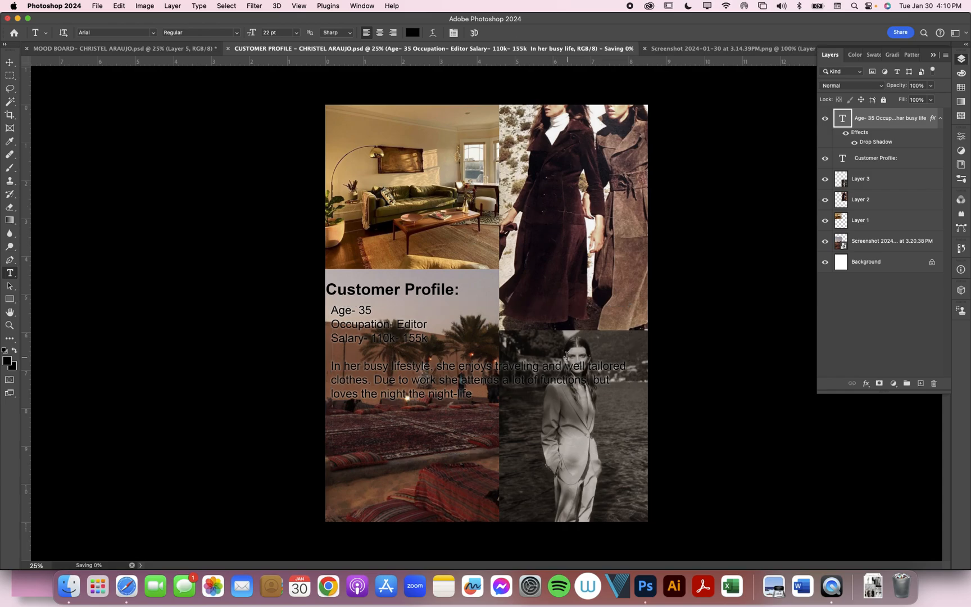
Step: Select a rectangular, full-width band around the title and description and create a new layer directly above the Background
{"action": "left_click", "coordinate": [10, 62]}
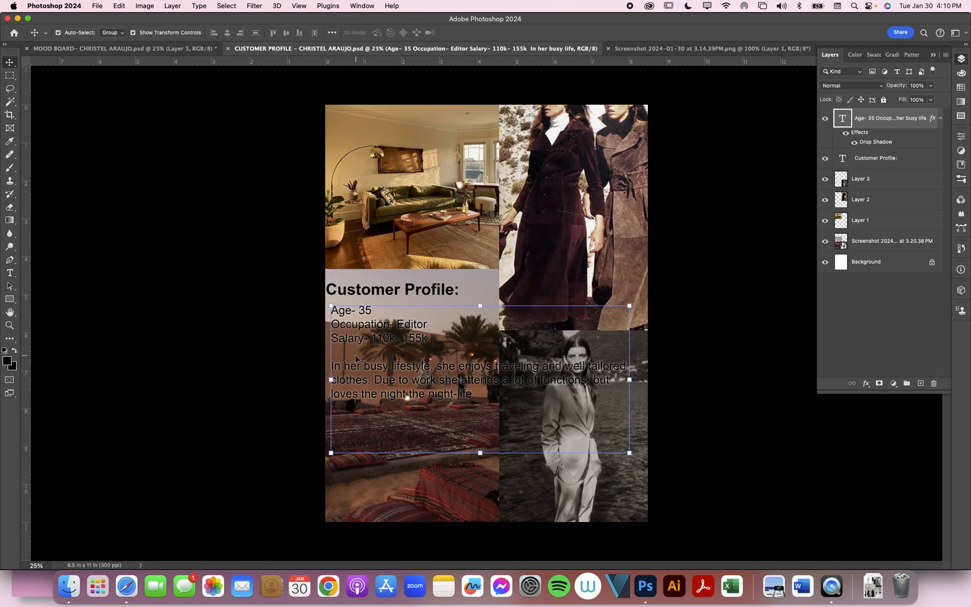
{"action": "key", "text": "m"}
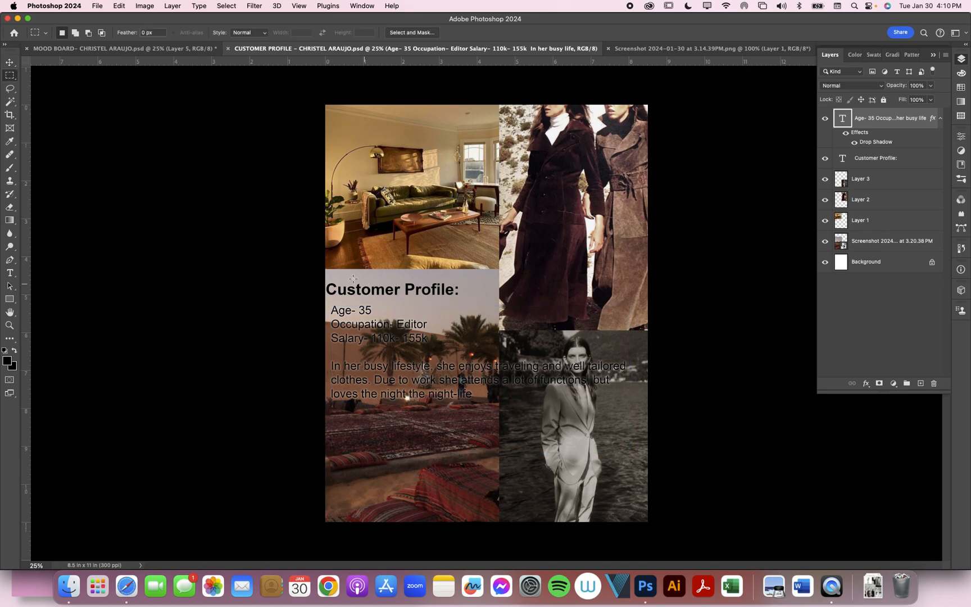
{"action": "left_click", "coordinate": [326, 279]}
{"action": "left_click_drag", "start_coordinate": [325, 279], "coordinate": [663, 404]}
{"action": "left_click", "coordinate": [919, 384]}
{"action": "left_click_drag", "start_coordinate": [906, 119], "coordinate": [903, 264]}
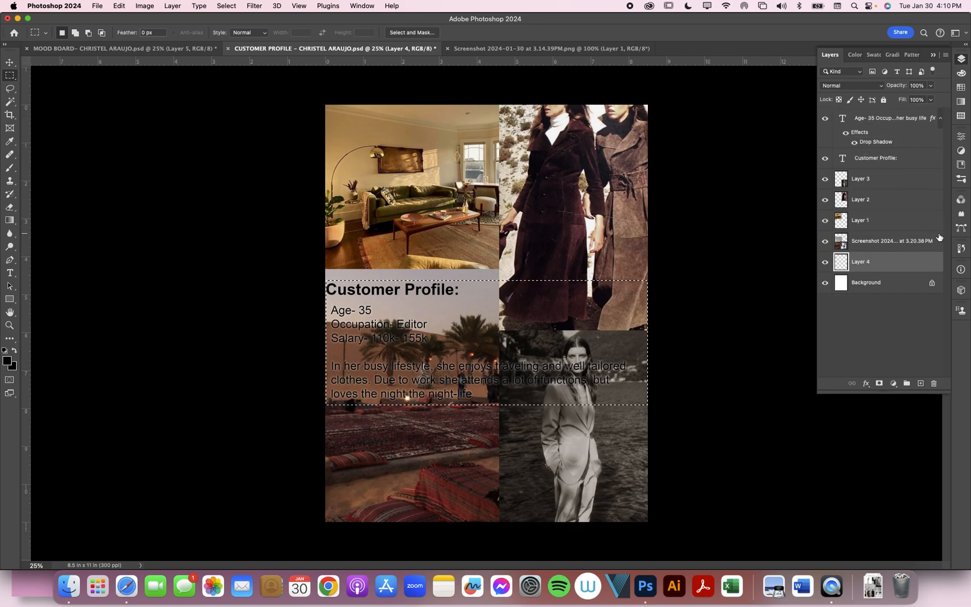
Step: Fill the selected band with white, move its layer directly below the "Customer Profile:" text layer and deselect
{"action": "key", "text": "d"}
{"action": "key", "text": "x"}
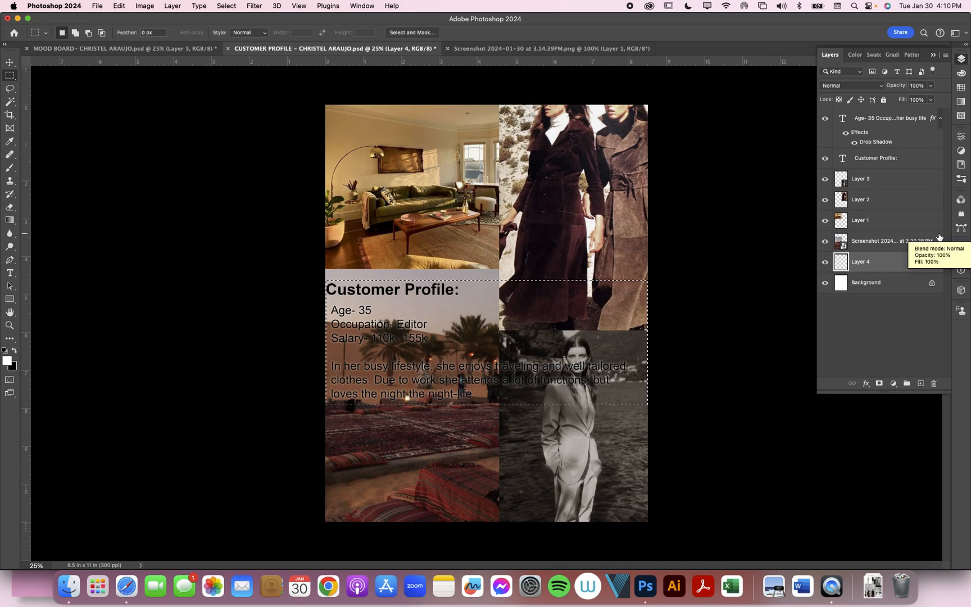
{"action": "key", "text": "shift+BackSpace"}
{"action": "key", "text": "Return"}
{"action": "key", "text": "m"}
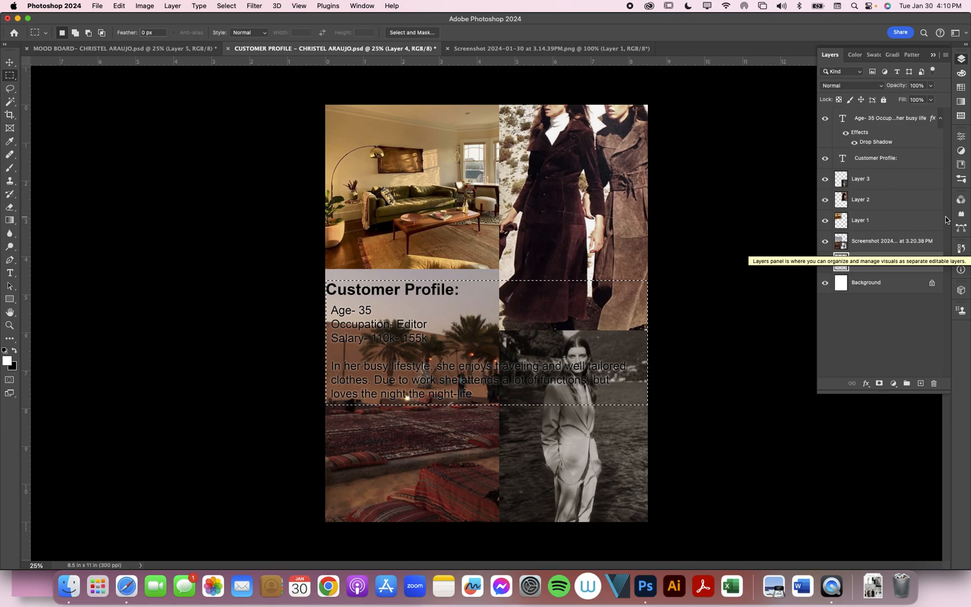
{"action": "key", "text": "shift+BackSpace"}
{"action": "key", "text": "Return"}
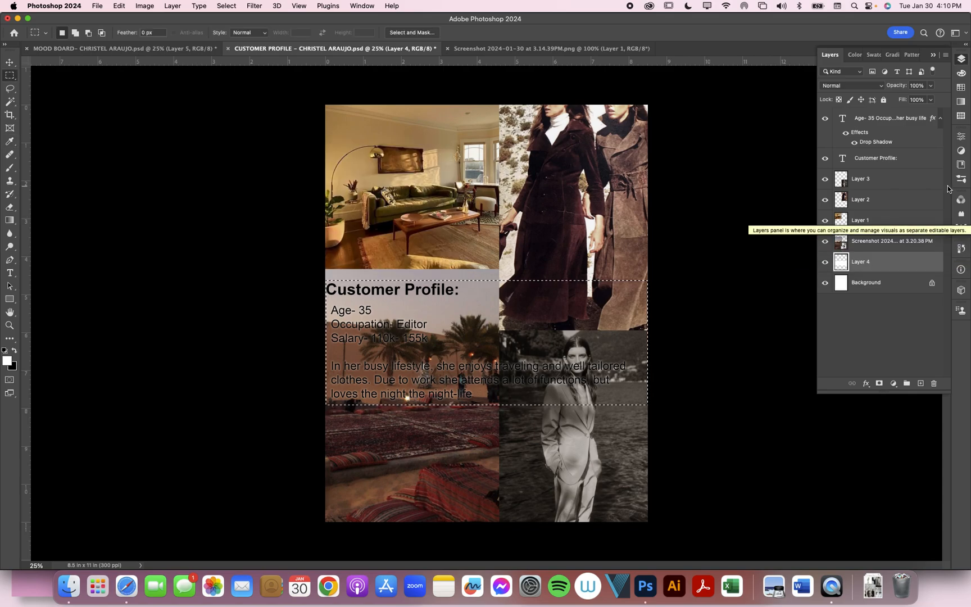
{"action": "key", "text": "shift+BackSpace"}
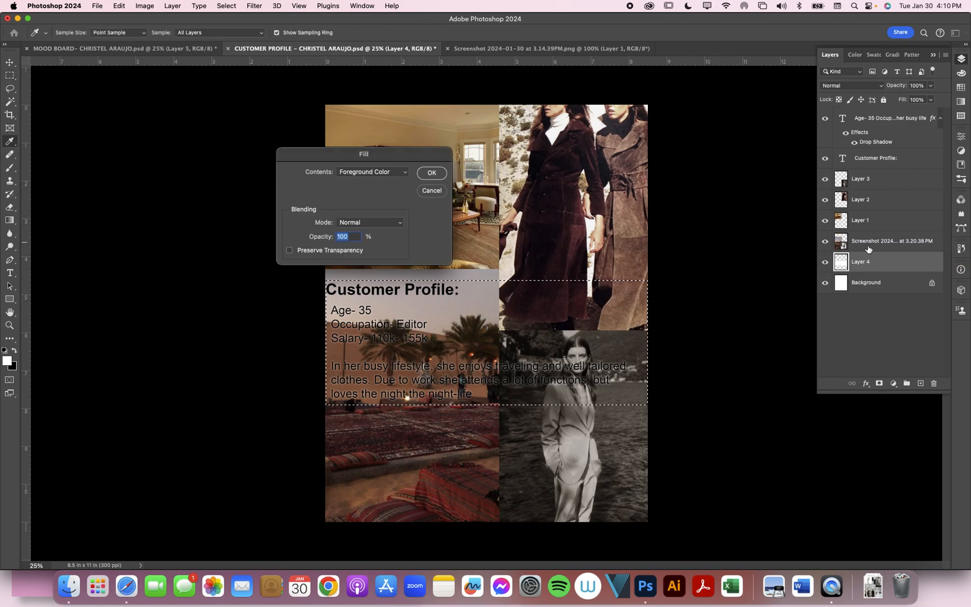
{"action": "key", "text": "Return"}
{"action": "left_click_drag", "start_coordinate": [880, 260], "coordinate": [880, 172]}
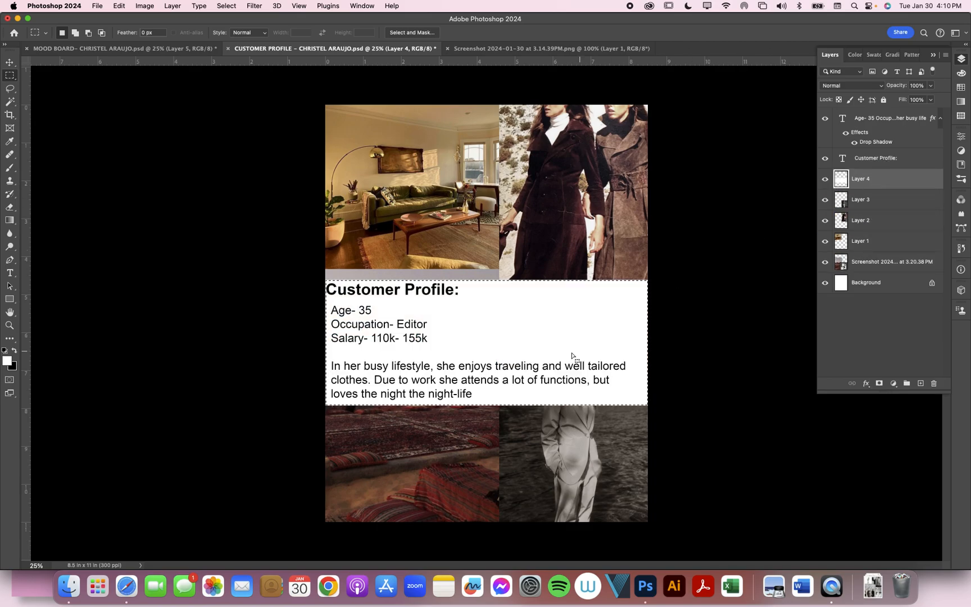
{"action": "left_click", "coordinate": [686, 232]}
Step: Lower the white band's layer opacity to 23% and toggle its visibility to compare the text legibility
{"action": "left_click", "coordinate": [930, 87]}
{"action": "left_click_drag", "start_coordinate": [917, 96], "coordinate": [894, 101]}
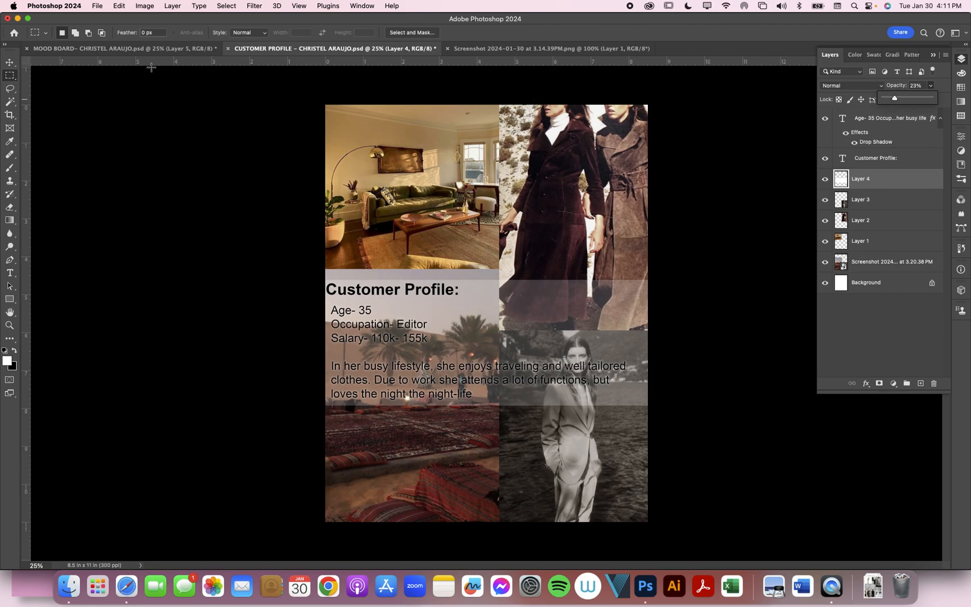
{"action": "left_click", "coordinate": [10, 61]}
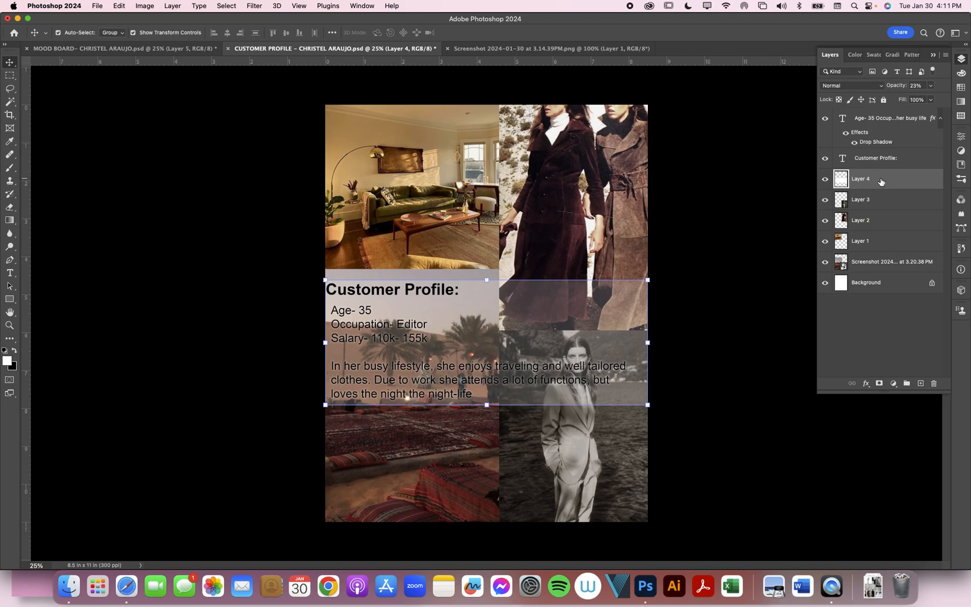
{"action": "left_click", "coordinate": [825, 179]}
{"action": "left_click", "coordinate": [825, 179]}
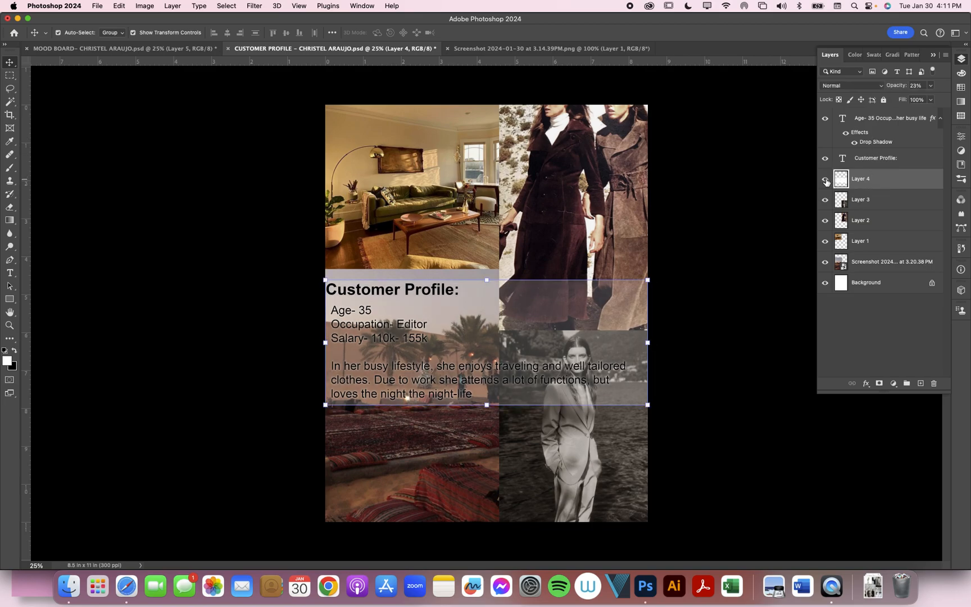
Step: Move the white band, title and description together up by about 0.75 in and save the document
{"action": "left_click", "coordinate": [877, 150], "text": "shift"}
{"action": "left_click_drag", "start_coordinate": [558, 335], "coordinate": [568, 311]}
{"action": "left_click", "coordinate": [714, 242]}
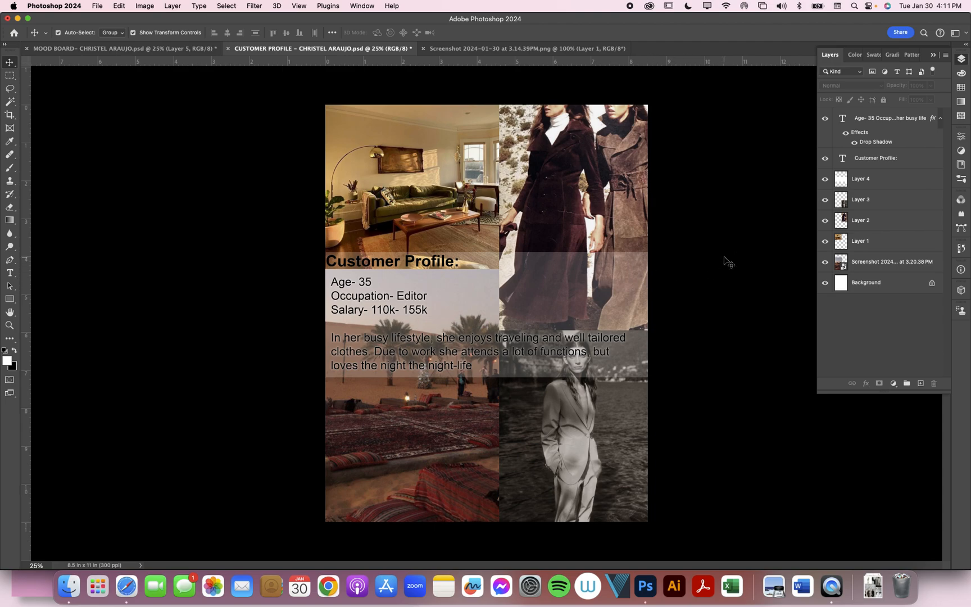
{"action": "left_click", "coordinate": [591, 292]}
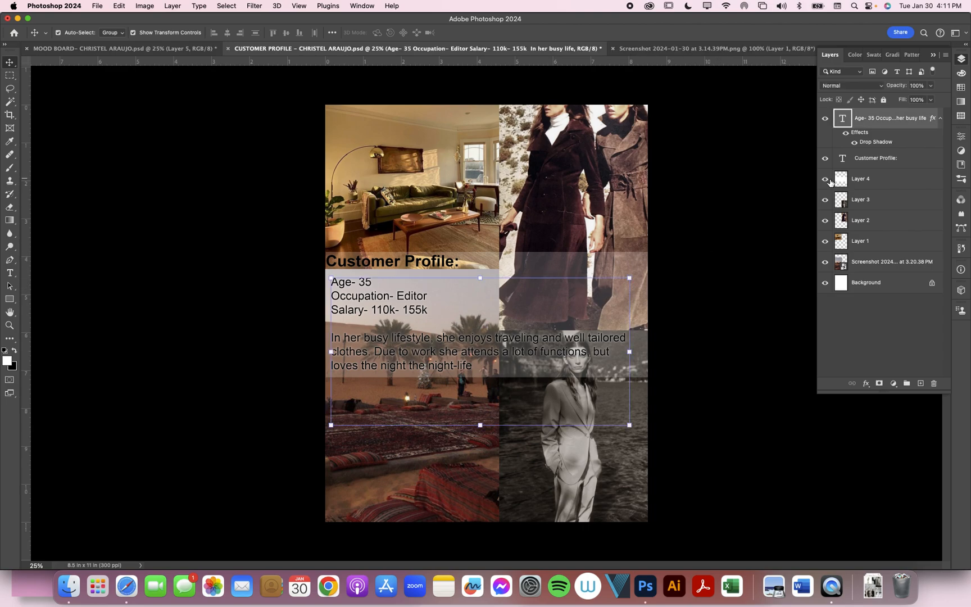
{"action": "left_click", "coordinate": [719, 209]}
{"action": "left_click", "coordinate": [541, 341]}
{"action": "key", "text": "super+s"}
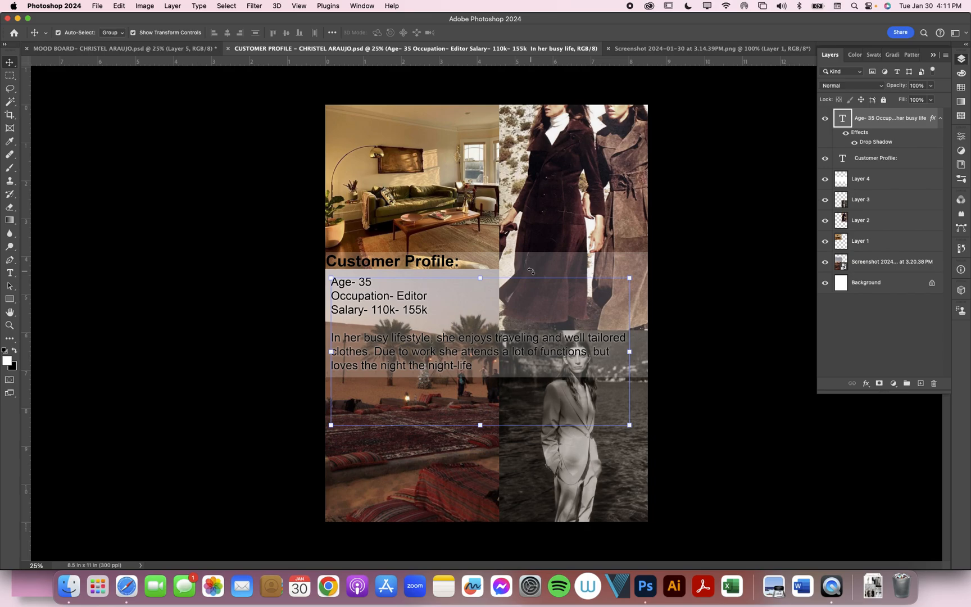
{"action": "key", "text": "t"}
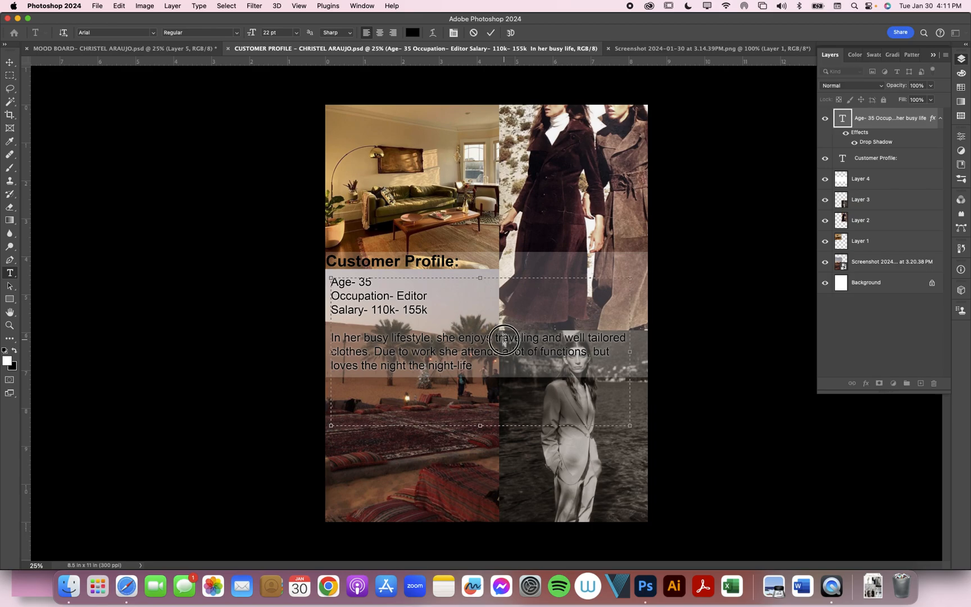
{"action": "triple_click", "coordinate": [504, 338]}
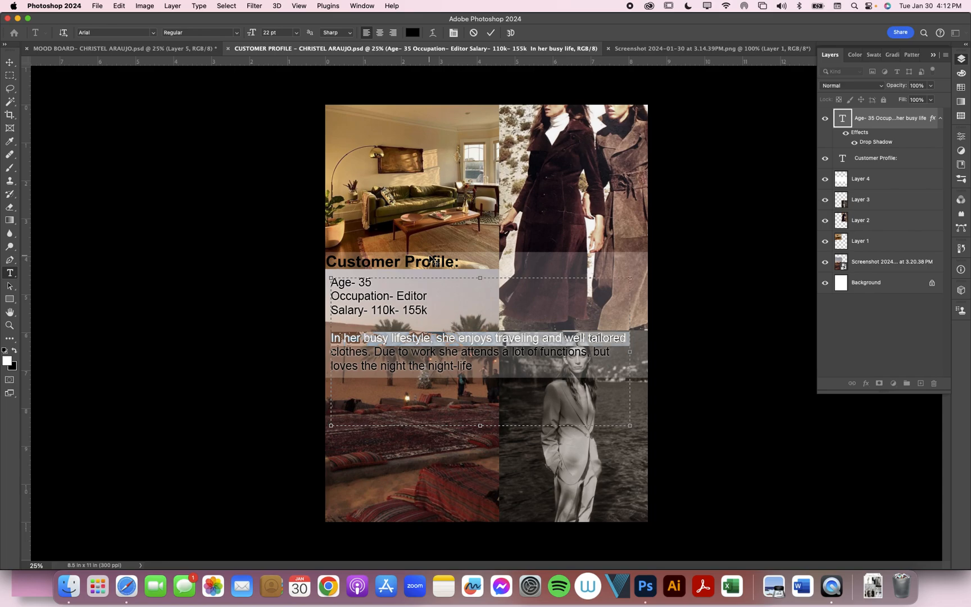
{"action": "left_click", "coordinate": [10, 63]}
{"action": "left_click", "coordinate": [151, 163]}
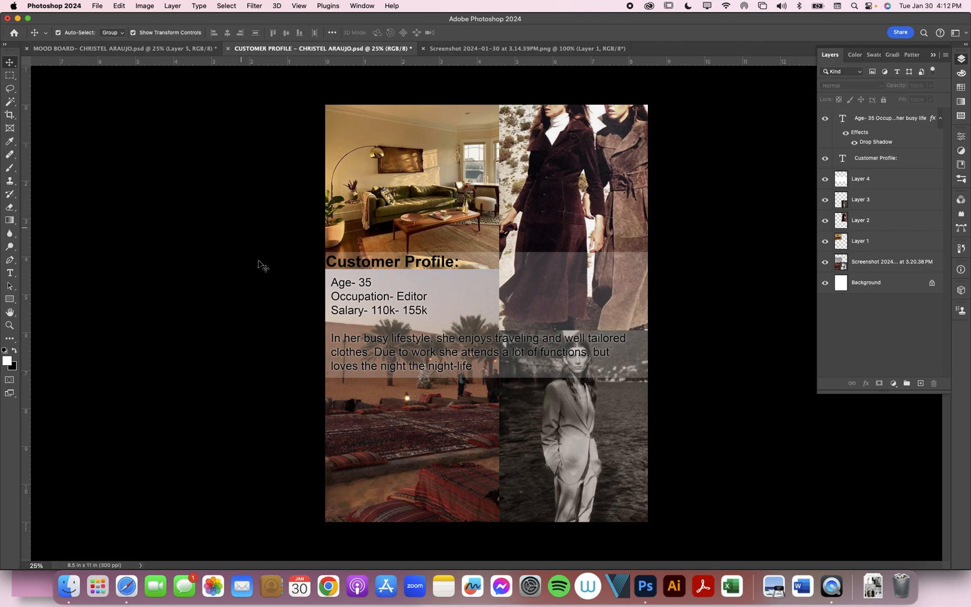
{"action": "key", "text": "super+s"}
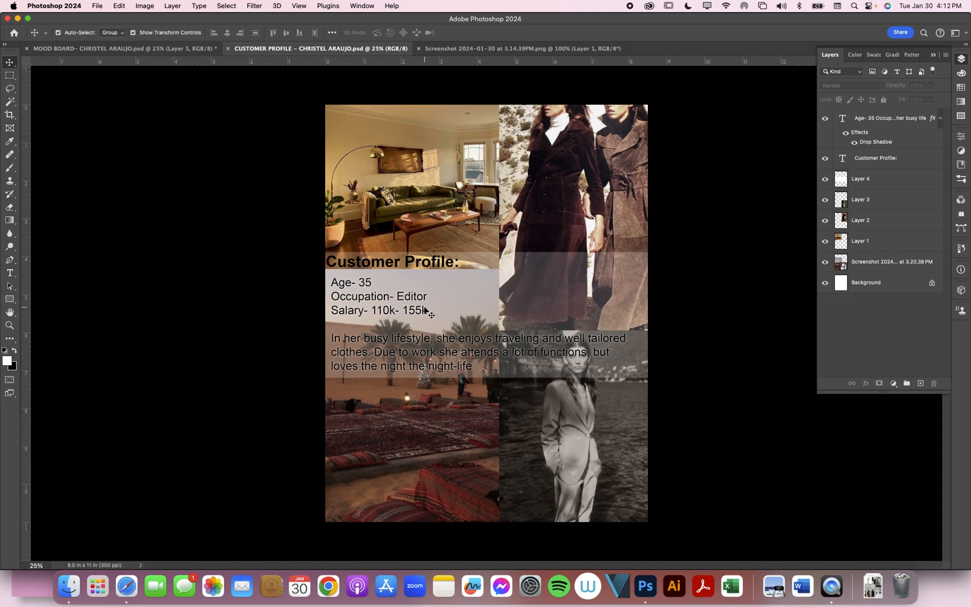
{"action": "left_click", "coordinate": [471, 351]}
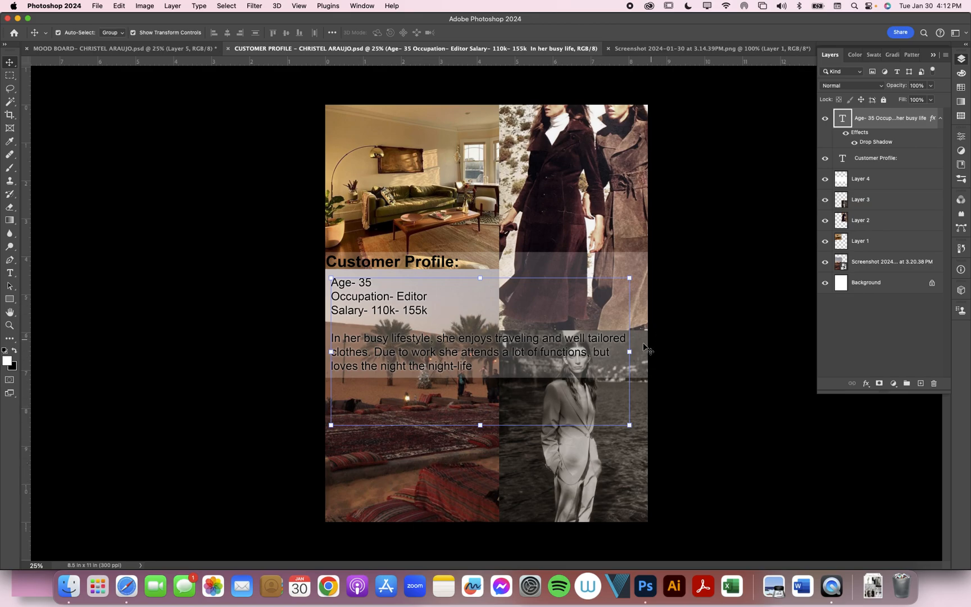
{"action": "left_click_drag", "start_coordinate": [626, 351], "coordinate": [629, 352]}
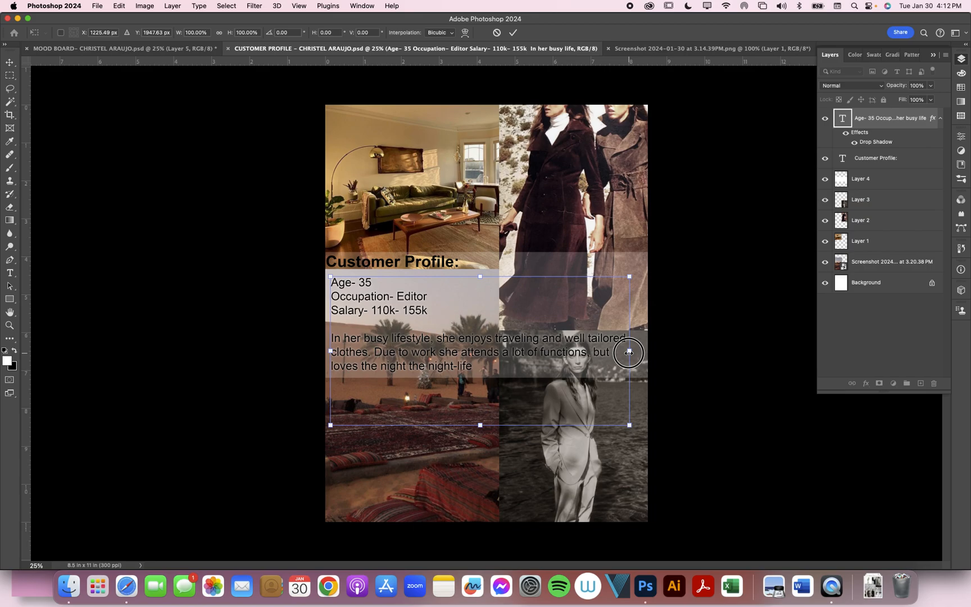
{"action": "left_click", "coordinate": [9, 69]}
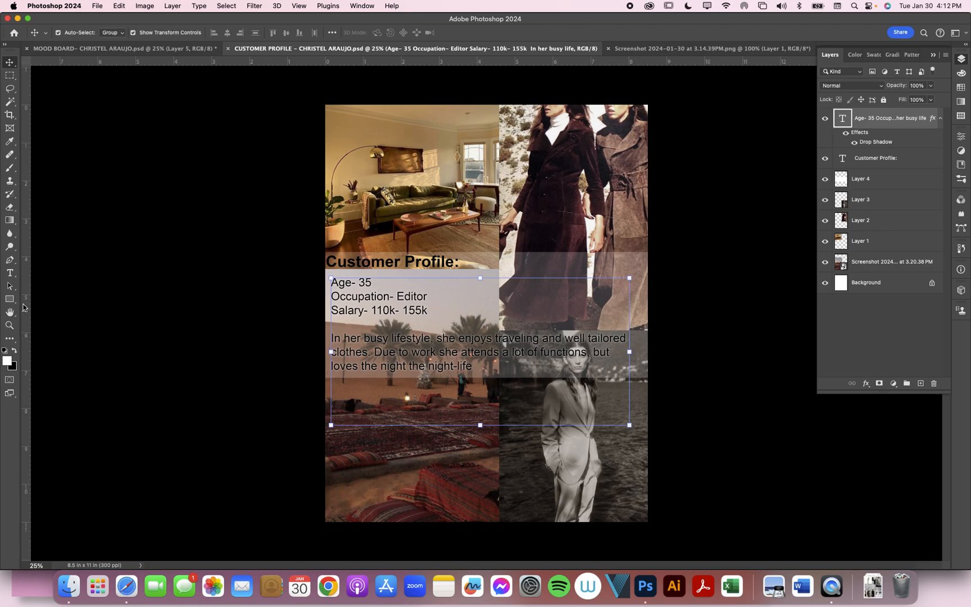
Step: Narrow the description's text box so its text wraps within the width of the desert photo
{"action": "left_click", "coordinate": [10, 273]}
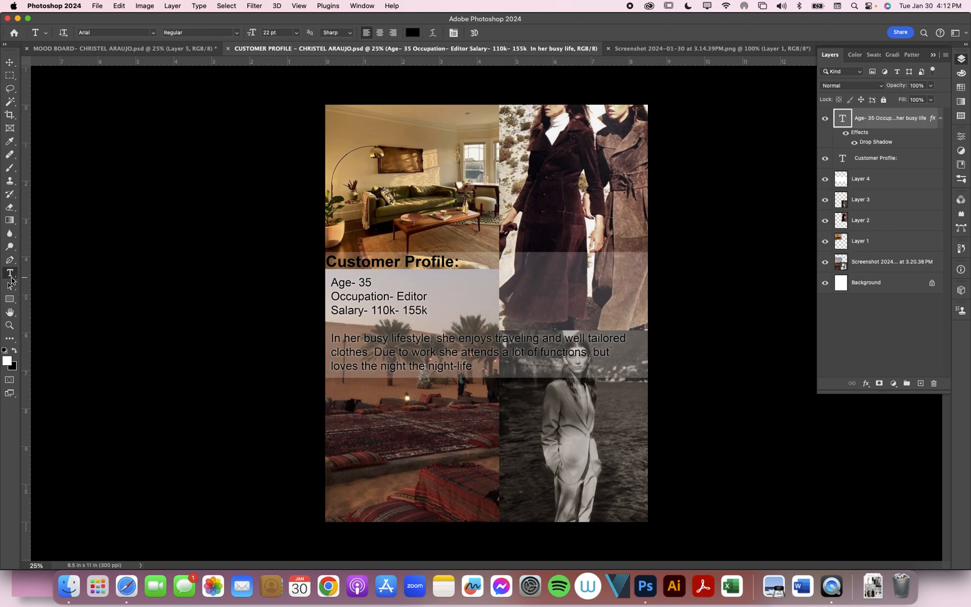
{"action": "left_click", "coordinate": [527, 343]}
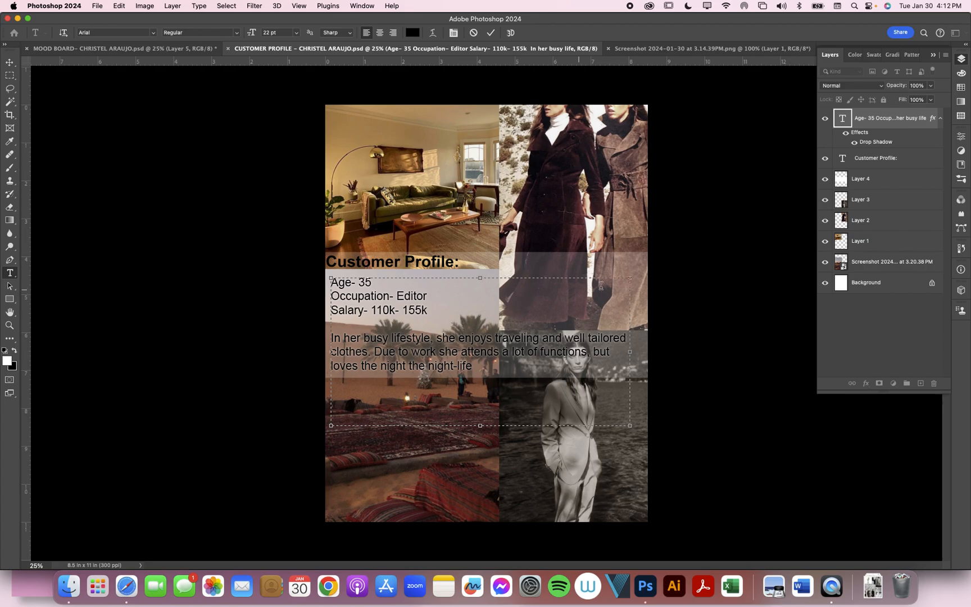
{"action": "left_click_drag", "start_coordinate": [630, 353], "coordinate": [490, 359]}
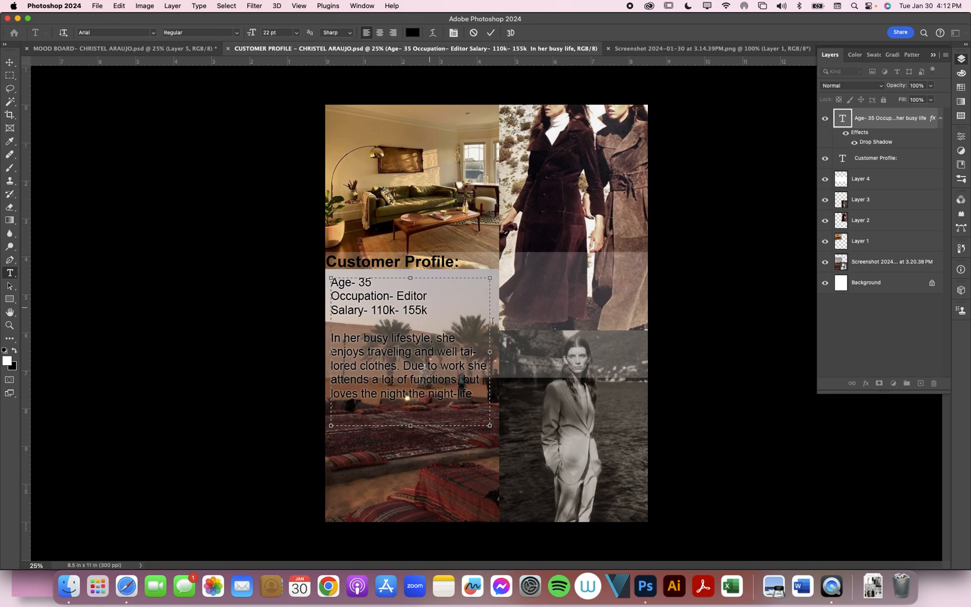
{"action": "mouse_move", "coordinate": [504, 358]}
{"action": "left_mouse_down"}
{"action": "mouse_move", "coordinate": [590, 359]}
{"action": "mouse_move", "coordinate": [490, 361]}
{"action": "left_mouse_up"}
Step: Move the description, title and white band together down by about 0.5 in, then select only the white band
{"action": "left_click", "coordinate": [9, 62]}
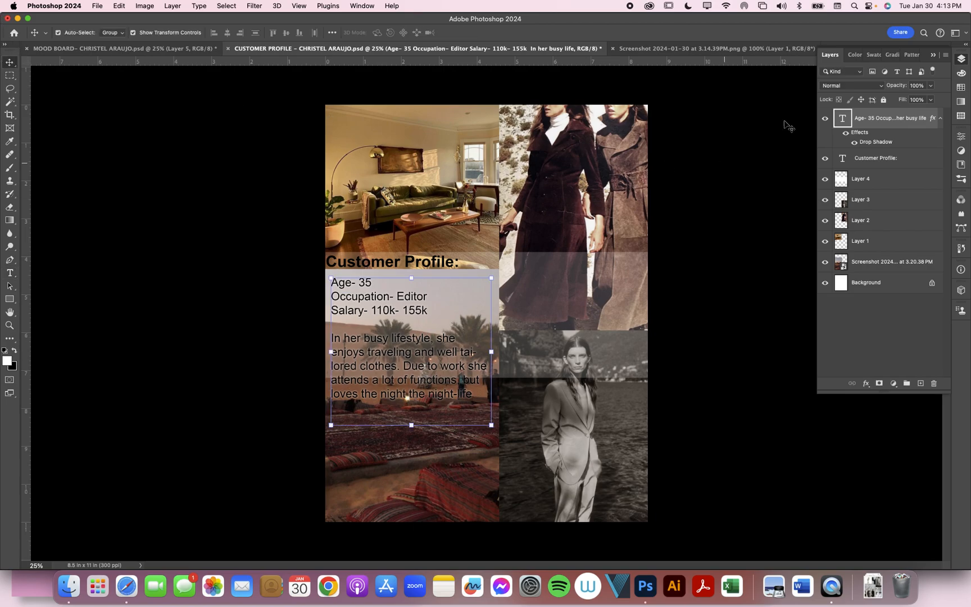
{"action": "left_click", "coordinate": [870, 179], "text": "shift"}
{"action": "left_click_drag", "start_coordinate": [437, 263], "coordinate": [438, 283]}
{"action": "left_click", "coordinate": [700, 284]}
{"action": "left_click", "coordinate": [611, 331]}
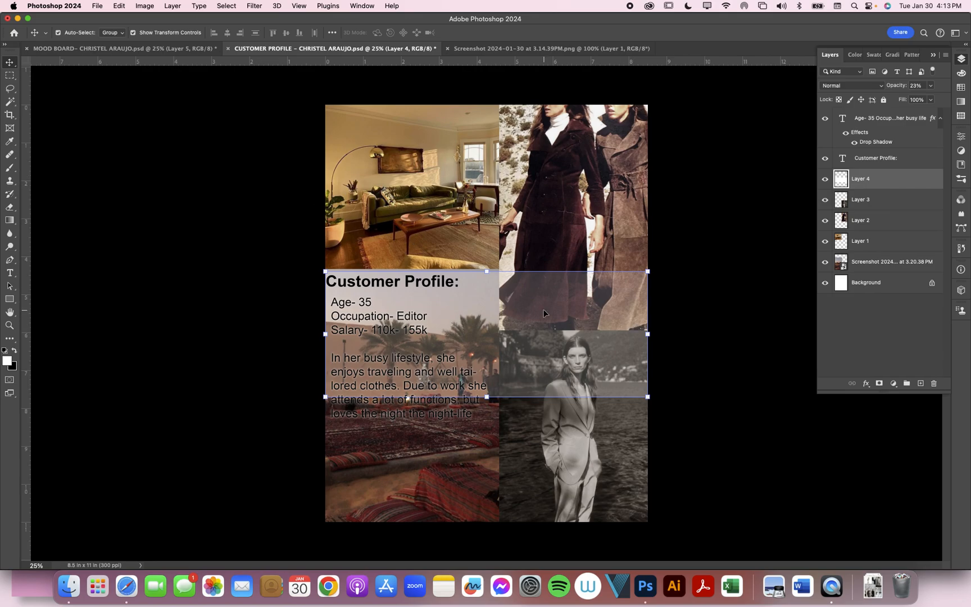
Step: Resize the translucent white band to about 55% of its width and stretch it down past the page's lower edge, covering the desert photo
{"action": "left_click_drag", "start_coordinate": [648, 334], "coordinate": [501, 333]}
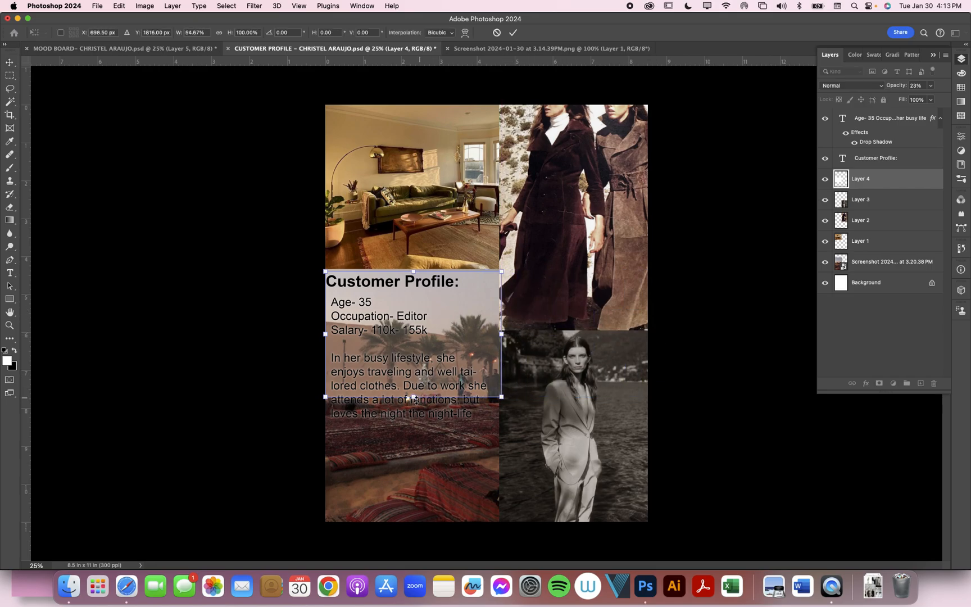
{"action": "left_click_drag", "start_coordinate": [413, 399], "coordinate": [413, 530]}
{"action": "key", "text": "Return"}
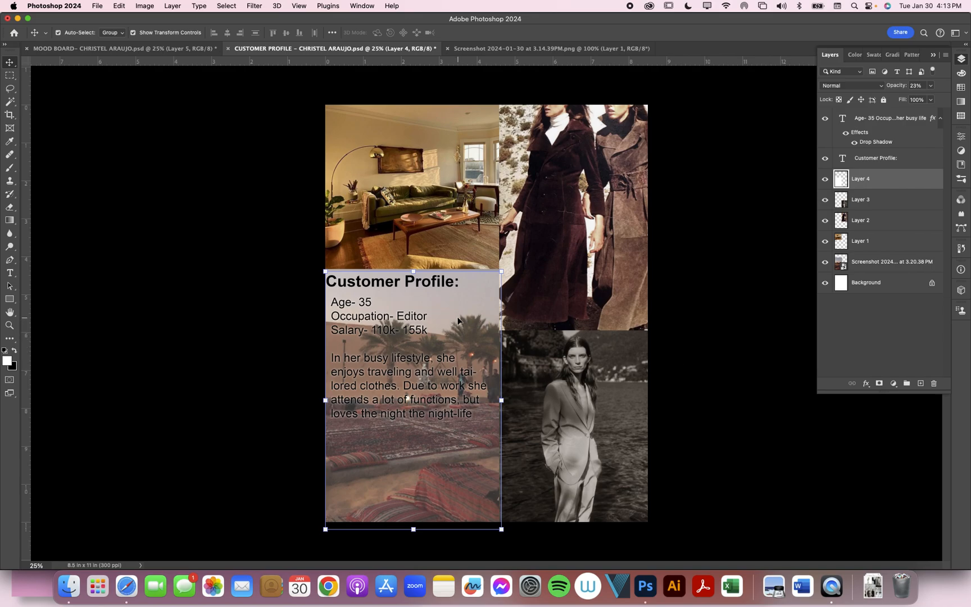
Step: Set the whole customer description text below the title to Arial Bold
{"action": "left_click", "coordinate": [417, 337]}
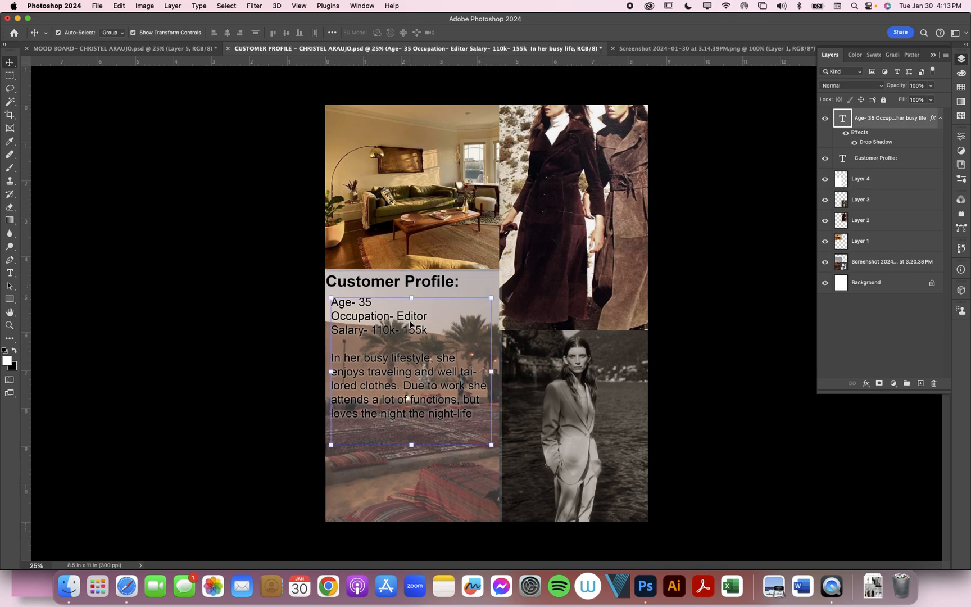
{"action": "key", "text": "t"}
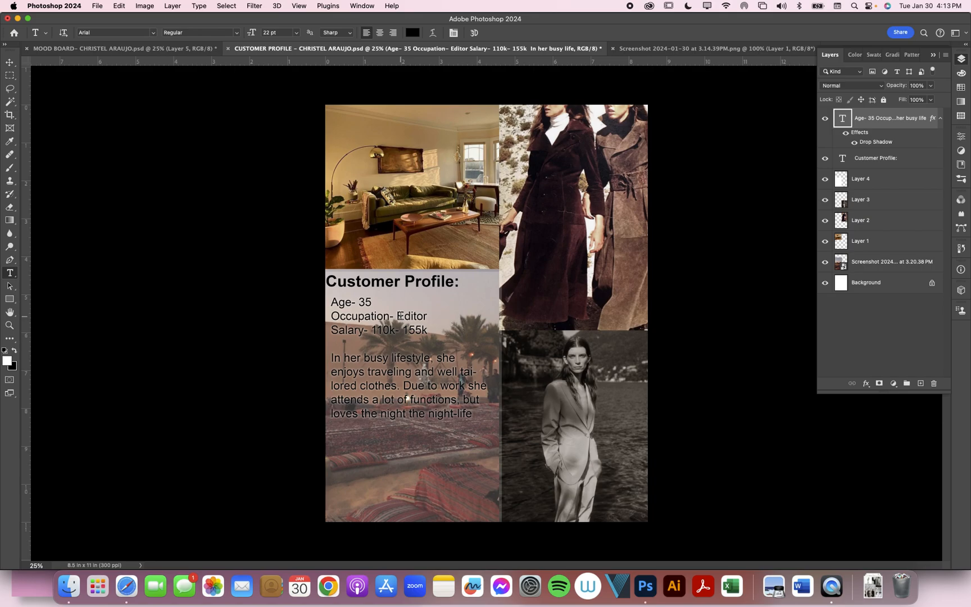
{"action": "left_click", "coordinate": [332, 301]}
{"action": "left_click_drag", "start_coordinate": [332, 301], "coordinate": [477, 431]}
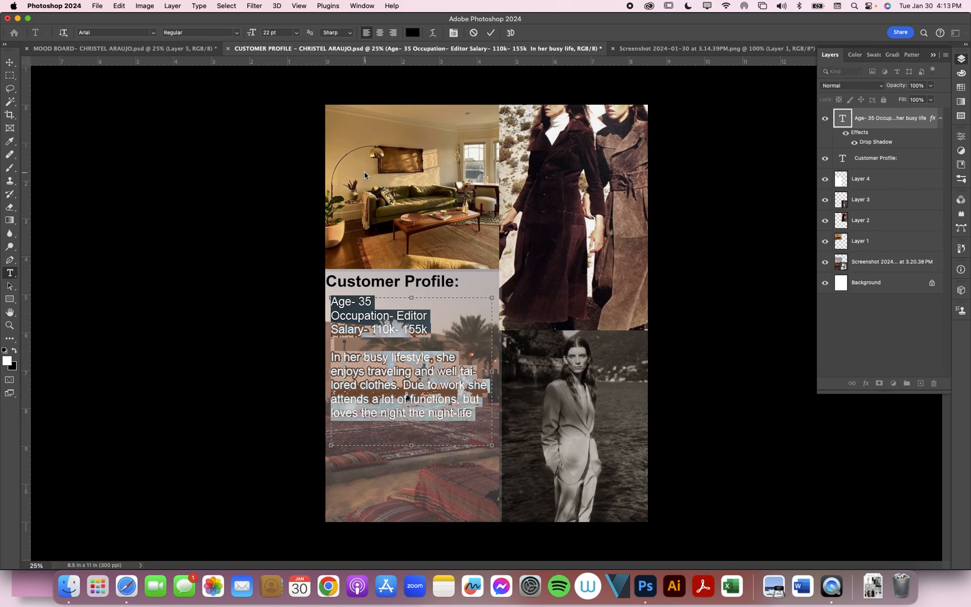
{"action": "left_click", "coordinate": [237, 34]}
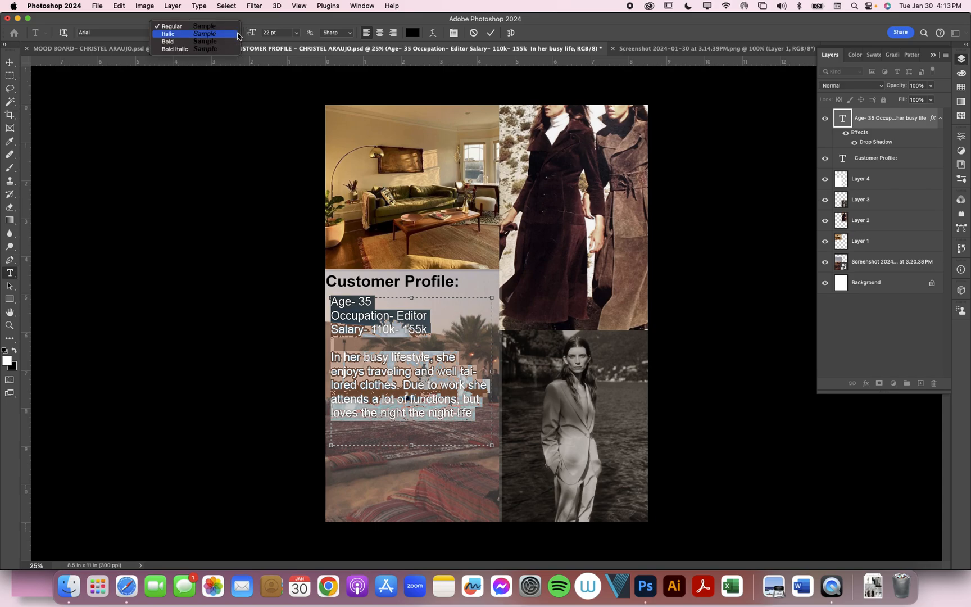
{"action": "left_click", "coordinate": [232, 39]}
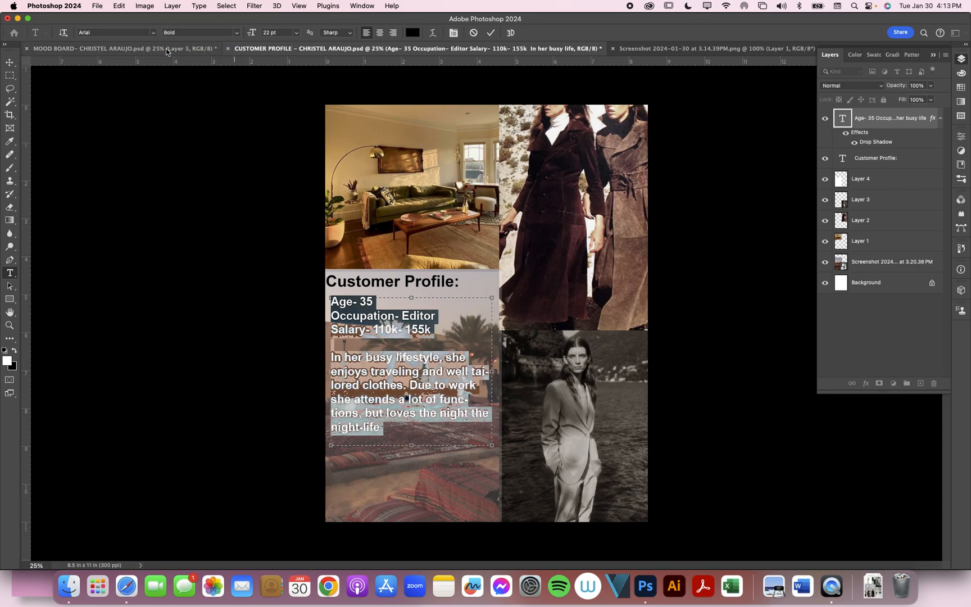
{"action": "left_click", "coordinate": [10, 62]}
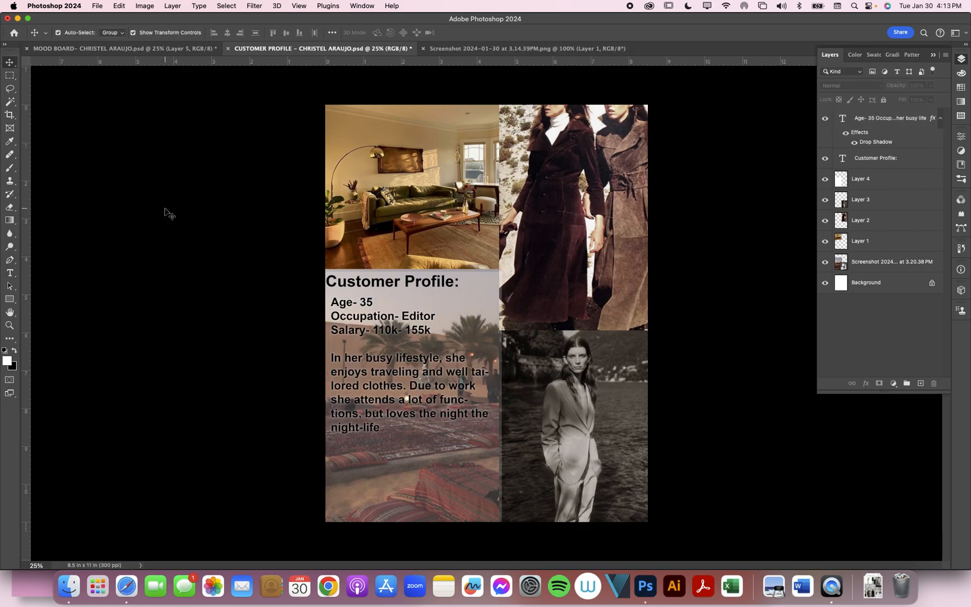
Step: Narrow the white band to about 98.7% width so it ends at the desert photo's edge, apply the transformation and save the document
{"action": "left_click", "coordinate": [386, 459]}
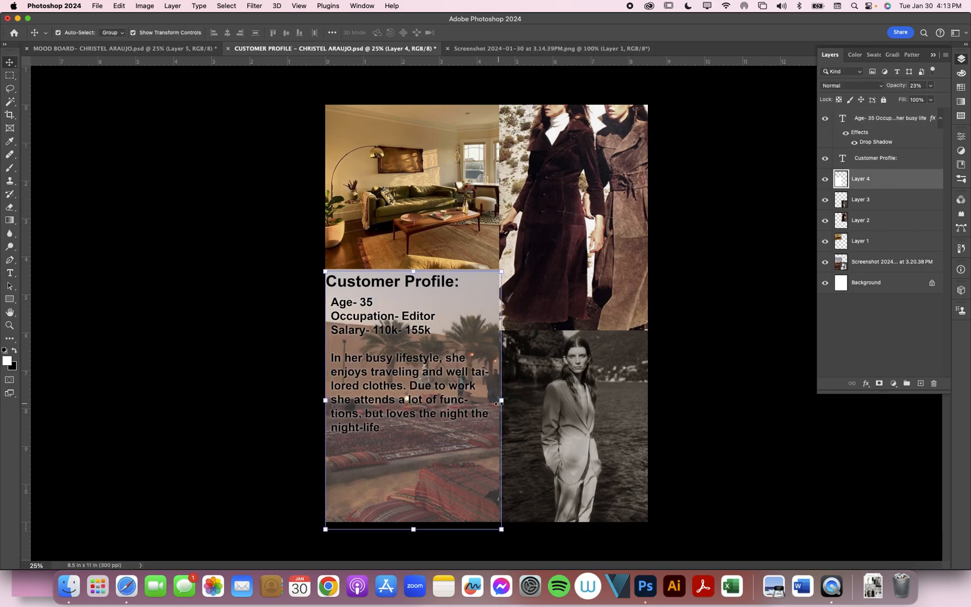
{"action": "left_click", "coordinate": [501, 402]}
{"action": "left_click_drag", "start_coordinate": [501, 402], "coordinate": [499, 402]}
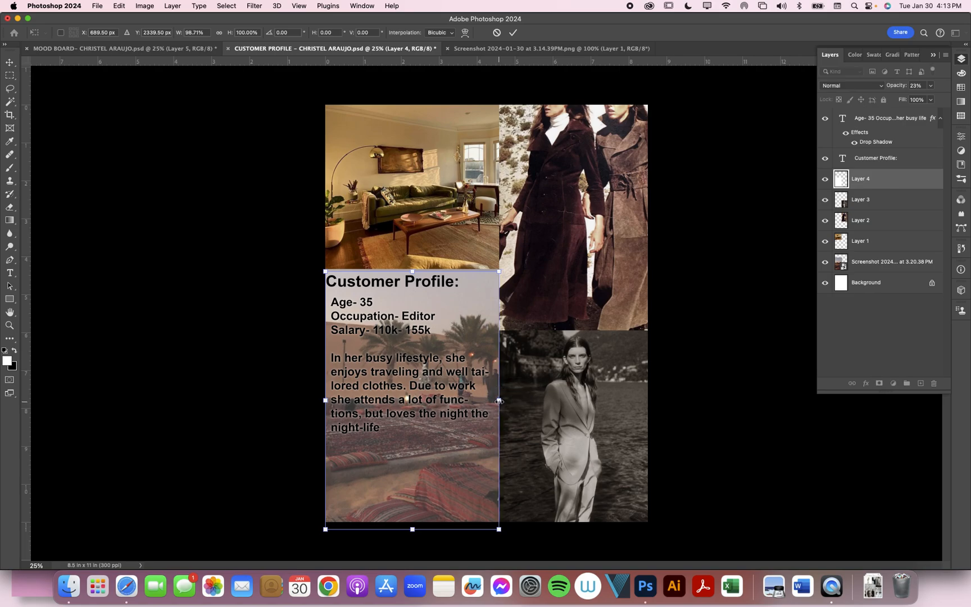
{"action": "key", "text": "super+s"}
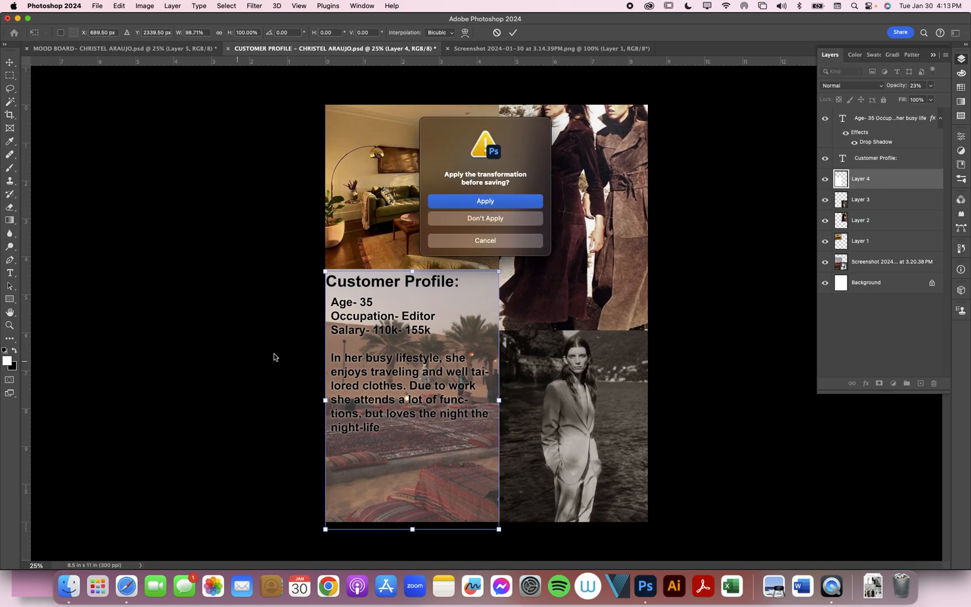
{"action": "left_click", "coordinate": [504, 202]}
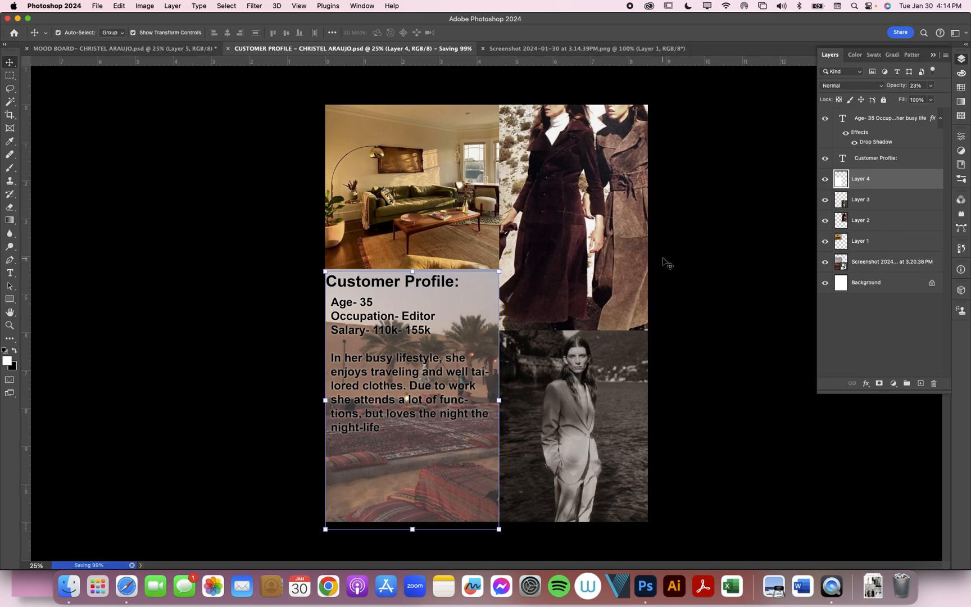